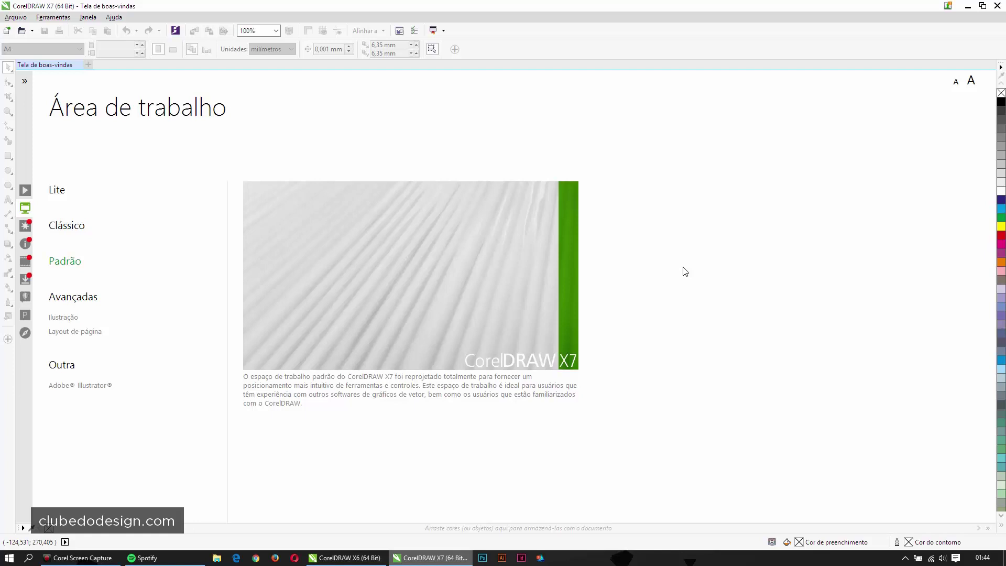
Switch to CorelDRAW X6 and create a new blank A4 document, Sem título-1 (210 × 297 mm).
left_click(348, 558)
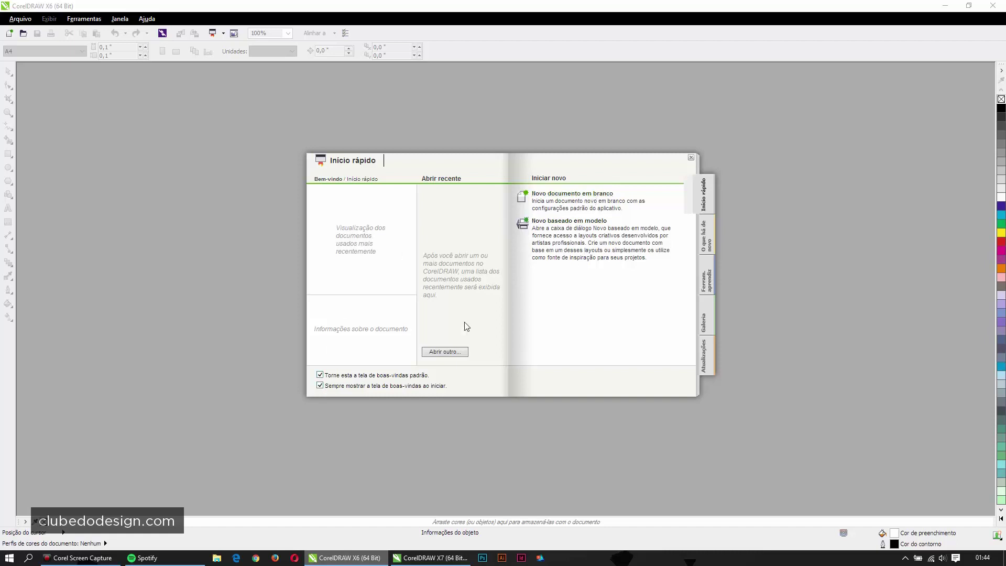
left_click(567, 197)
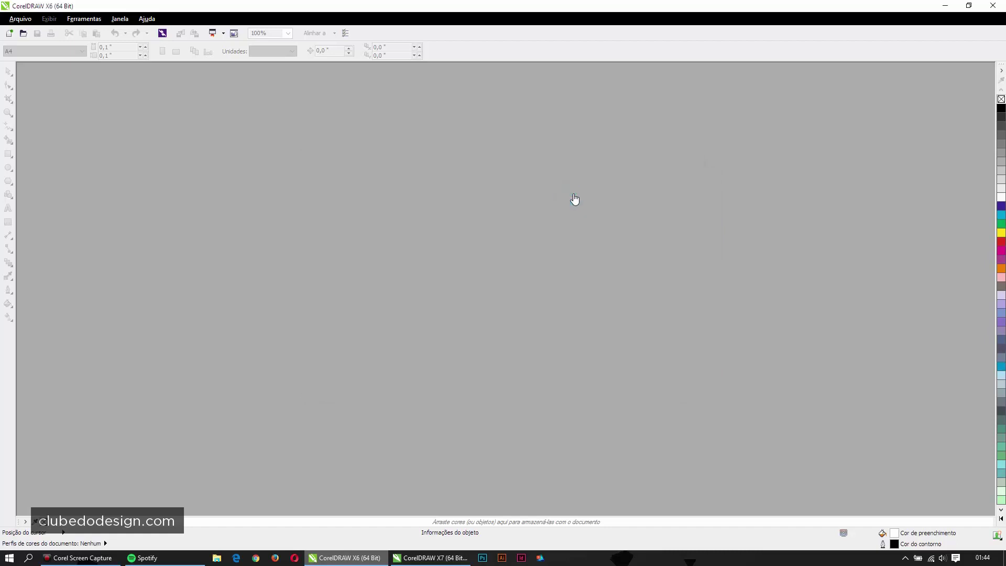
left_click(493, 381)
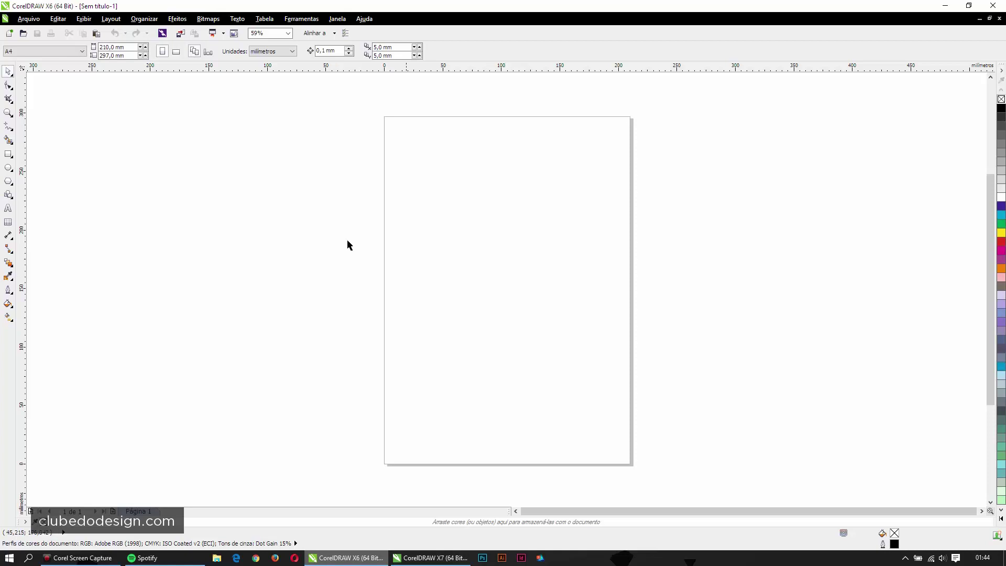
left_click(9, 128)
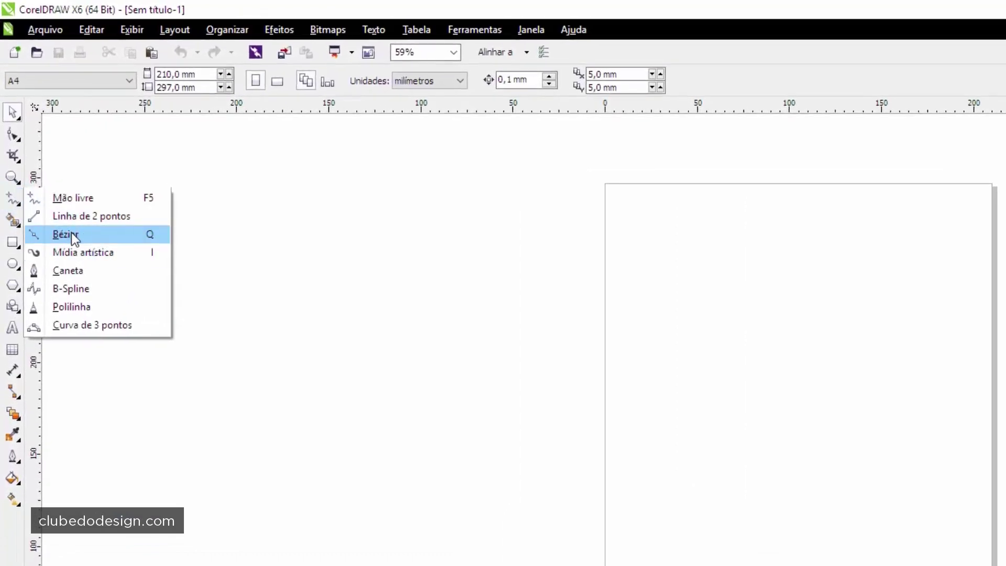
left_click(68, 234)
left_click(671, 379)
left_click(714, 325)
left_click(827, 299)
left_click(876, 390)
left_click(821, 456)
left_click(741, 482)
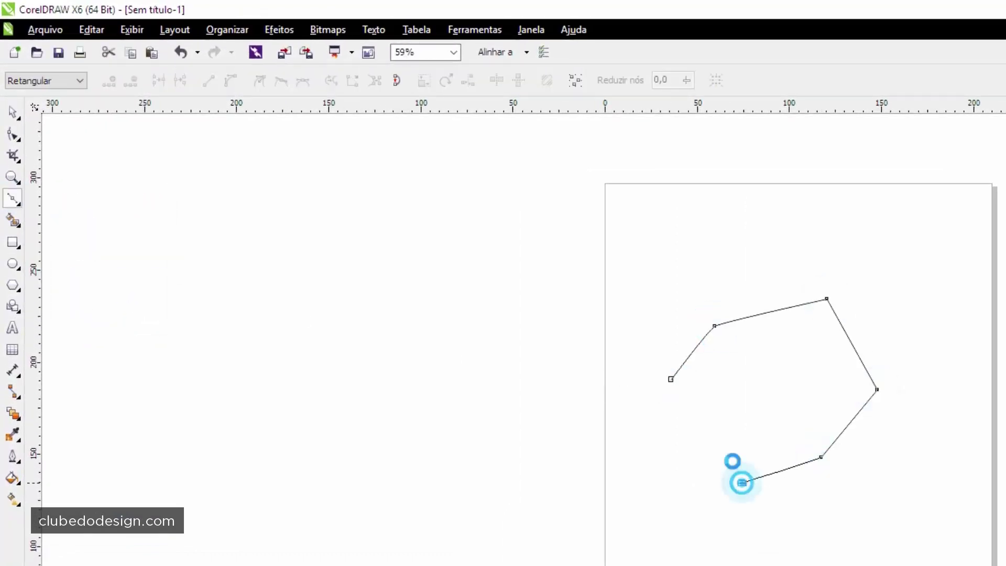
left_click(710, 390)
left_click_drag(769, 371, 808, 382)
left_click_drag(942, 432, 922, 465)
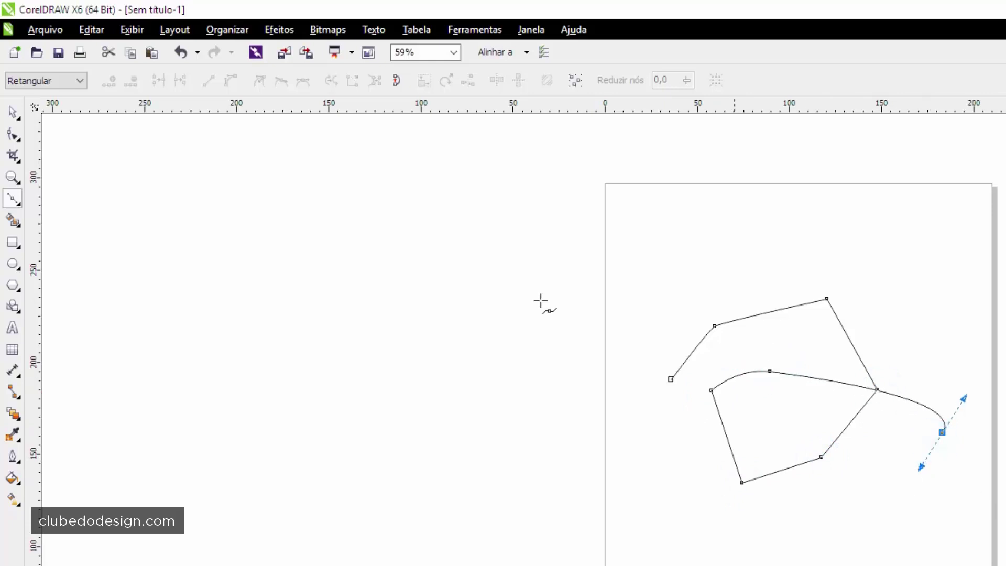
left_click(12, 111)
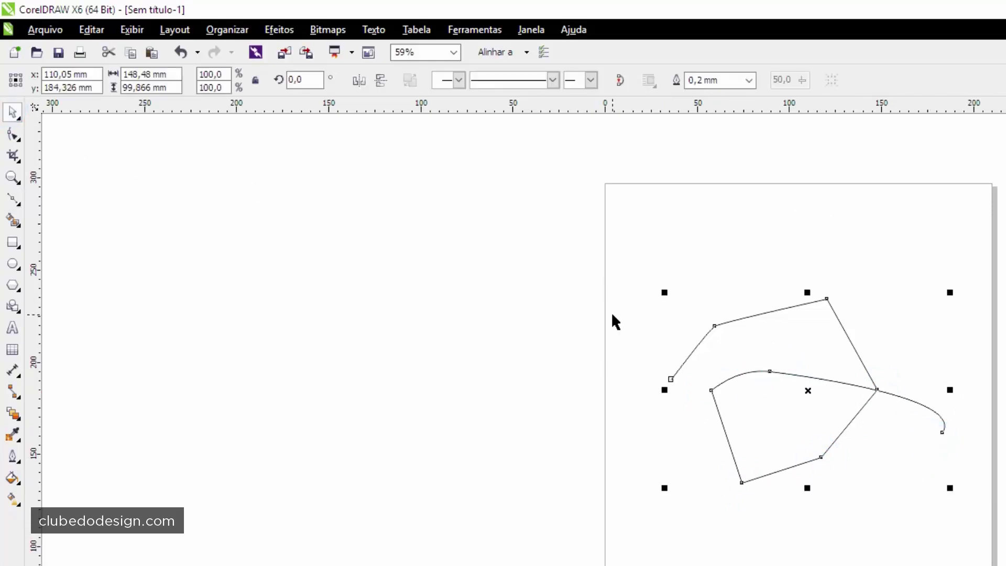
key("Delete")
left_click(15, 203)
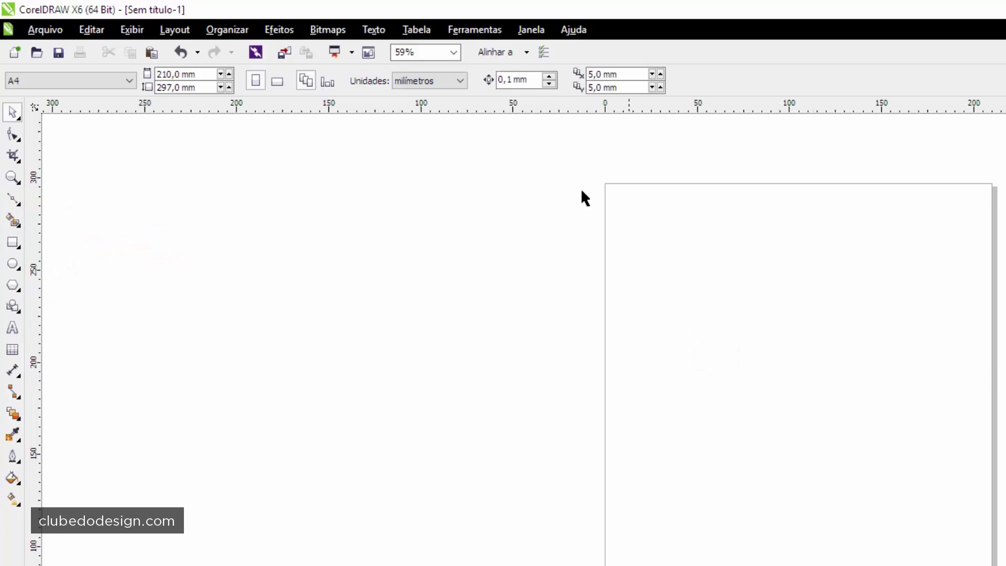
Glance at the view options, then open the Bézier tool's item properties from the curve flyout.
left_click(132, 29)
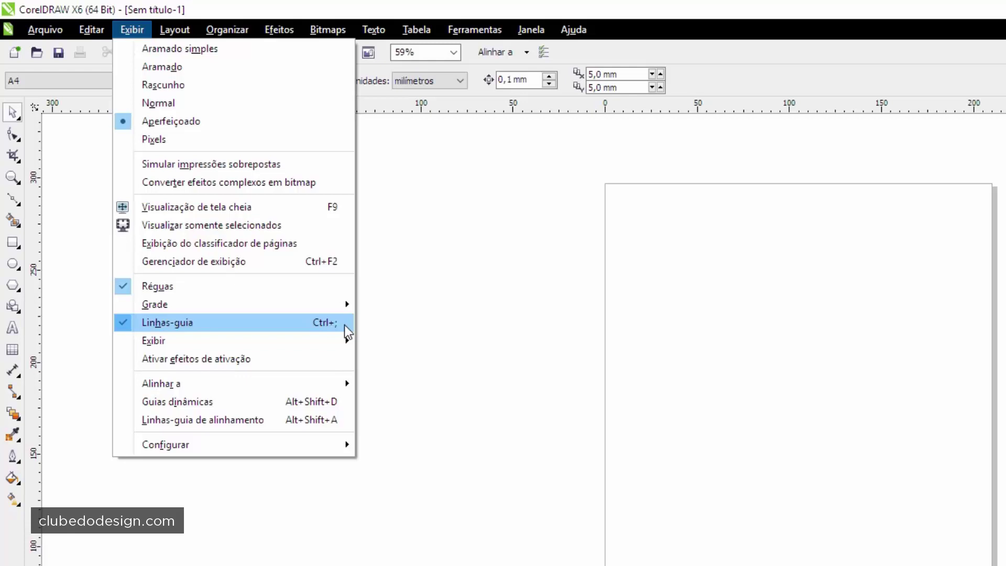
left_click(580, 315)
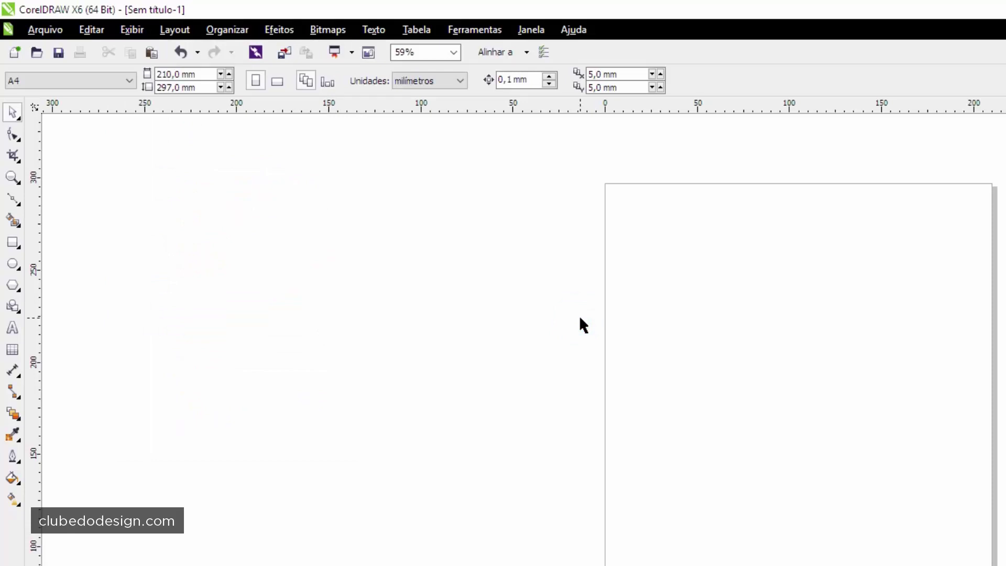
left_click(21, 204)
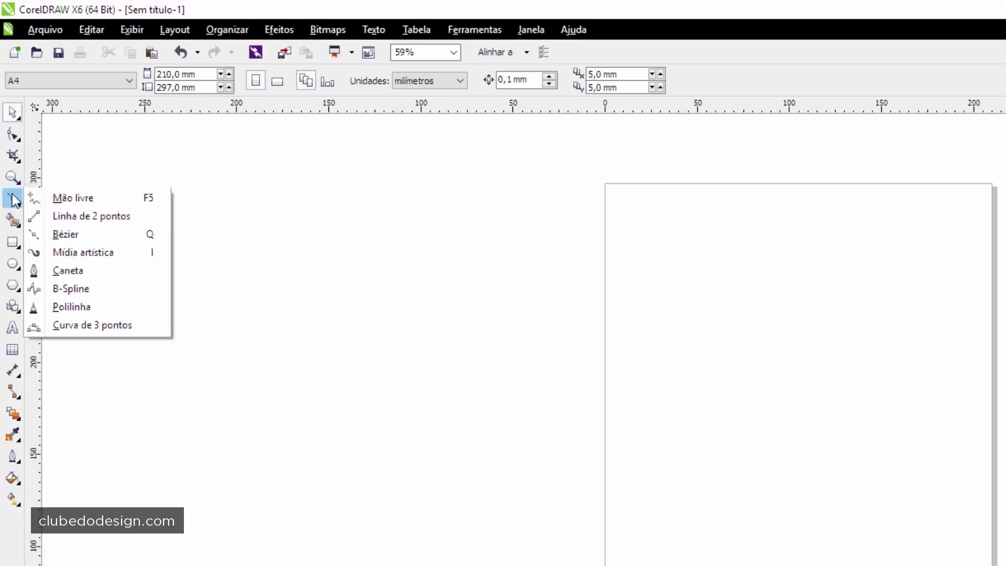
right_click(93, 240)
mouse_move(197, 250)
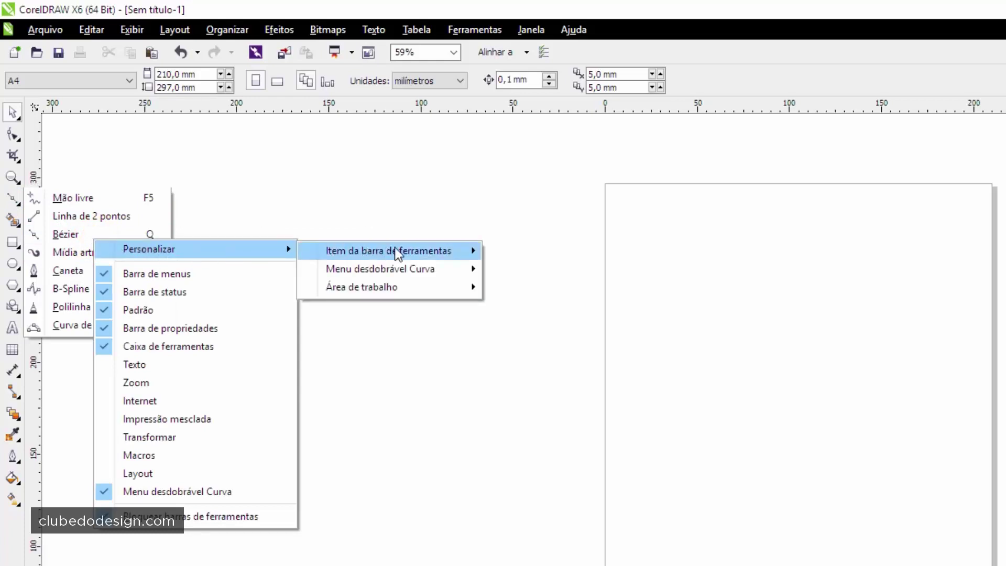
mouse_move(388, 250)
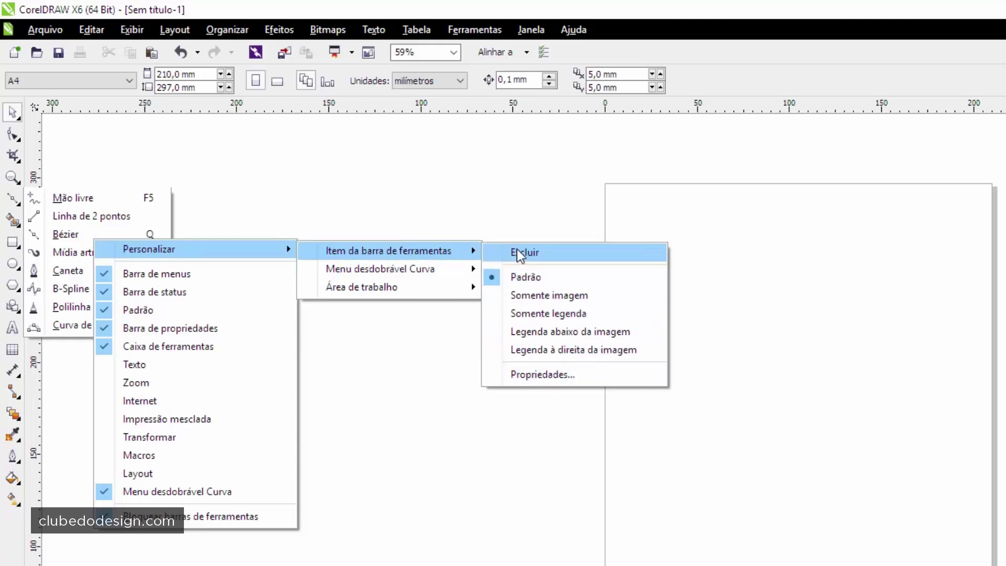
left_click(539, 373)
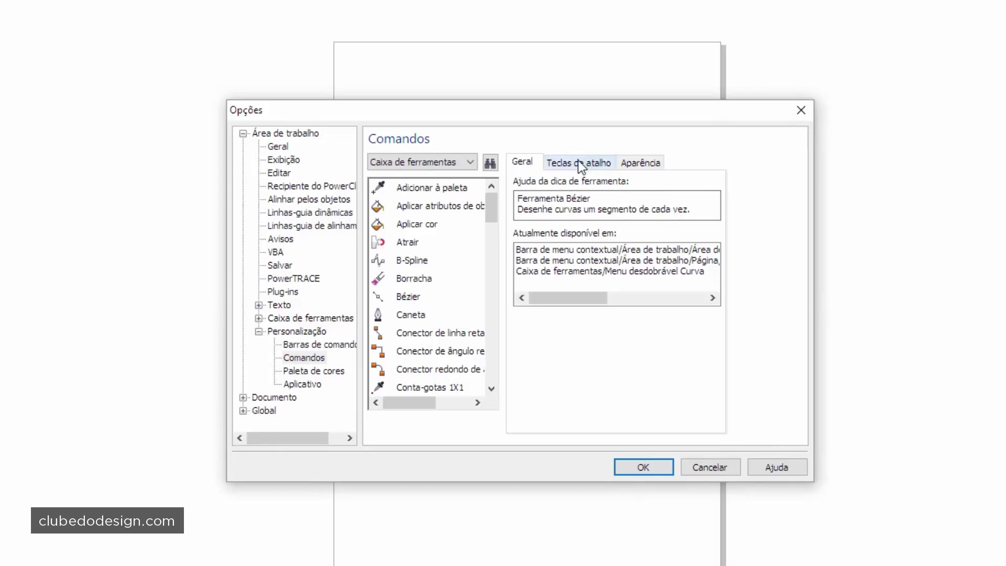
Assign Ctrl+Alt+Y as an extra shortcut for the Bézier tool.
left_click(576, 163)
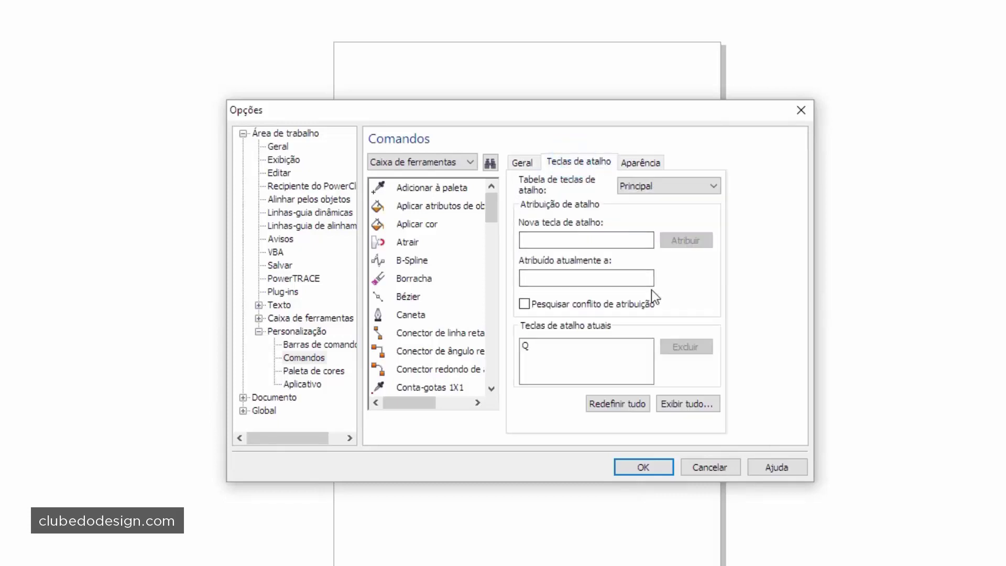
left_click(581, 241)
key("ctrl+alt+y")
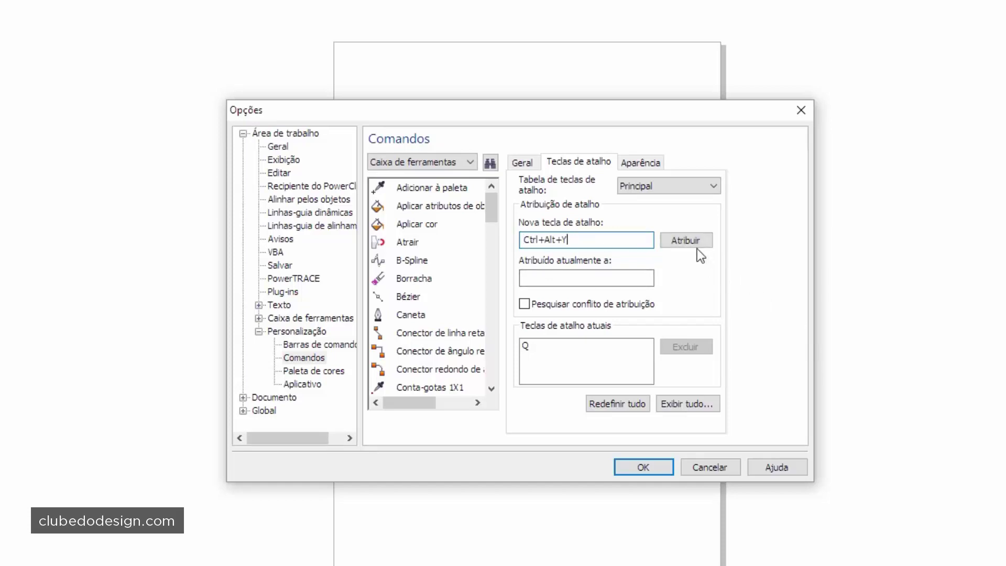
left_click(690, 243)
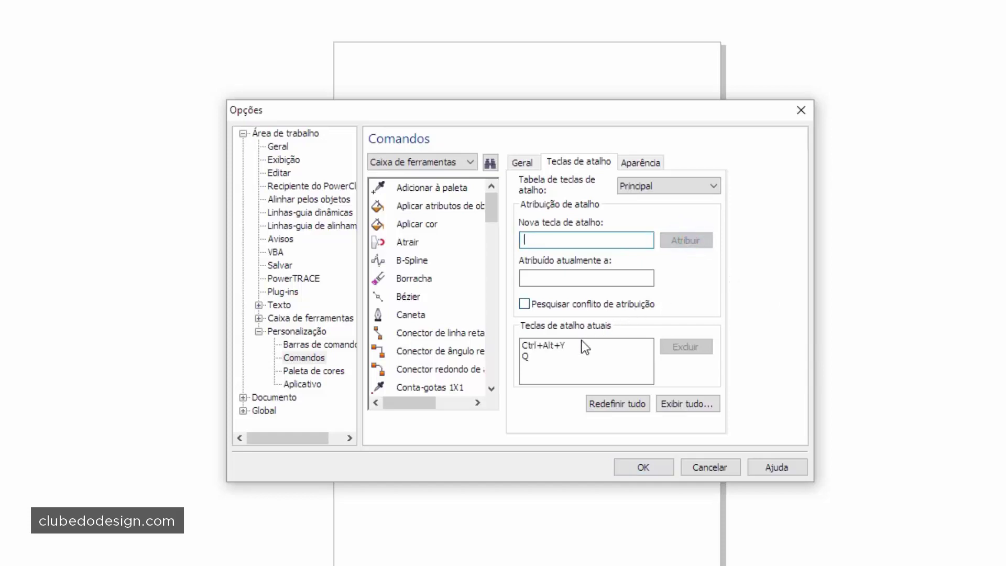
Delete the Ctrl+Alt+Y shortcut, leaving only Q, and cancel the Options dialog.
left_click(567, 344)
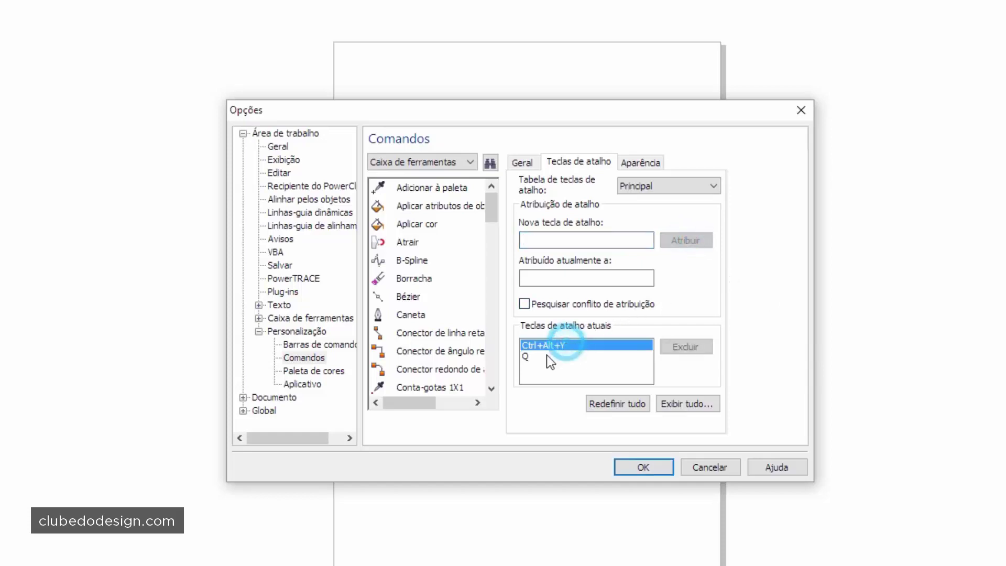
left_click(537, 357)
left_click(551, 345)
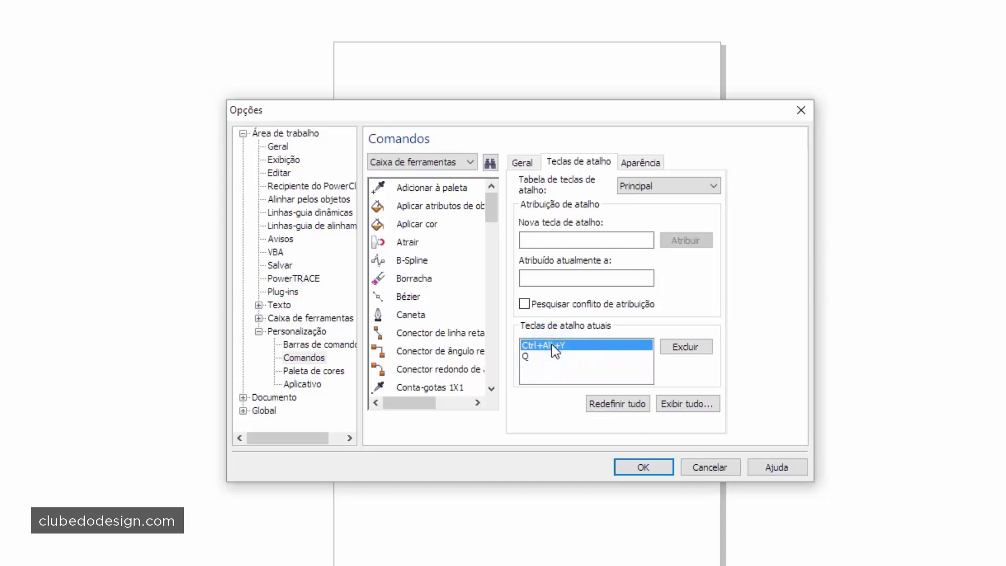
left_click(679, 343)
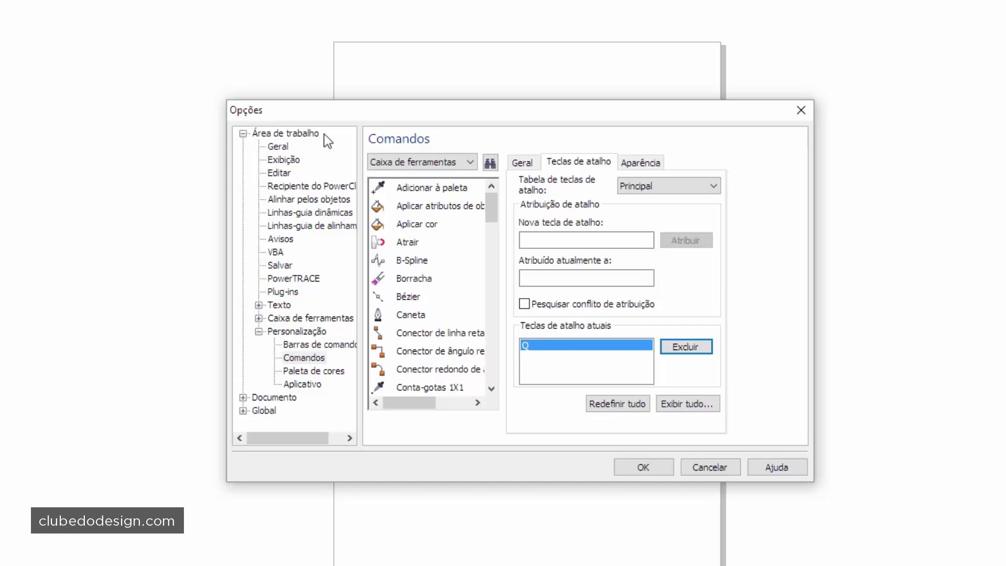
left_click(707, 472)
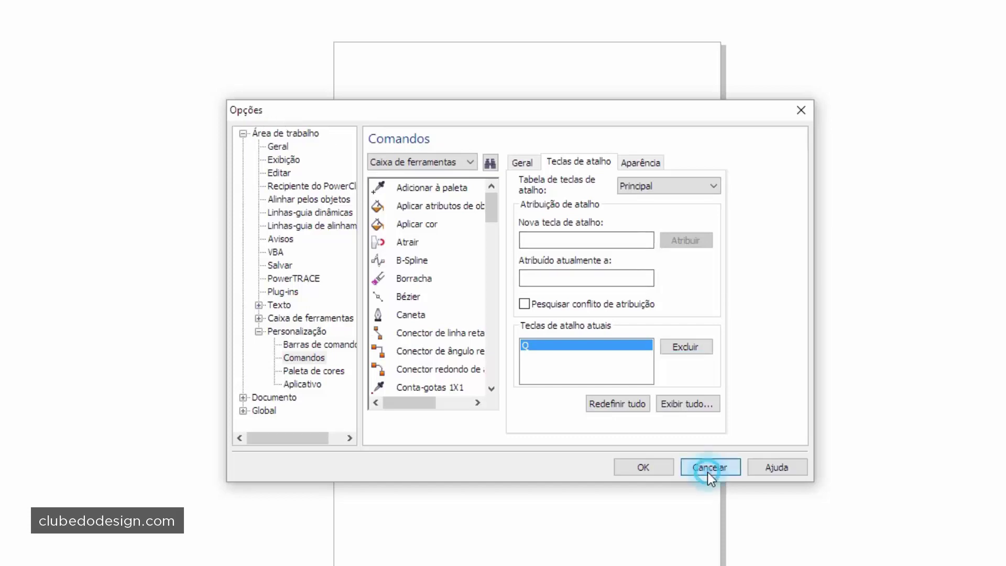
Reopen Options with Ctrl+J and expand Área de trabalho > Personalização.
key("ctrl+j")
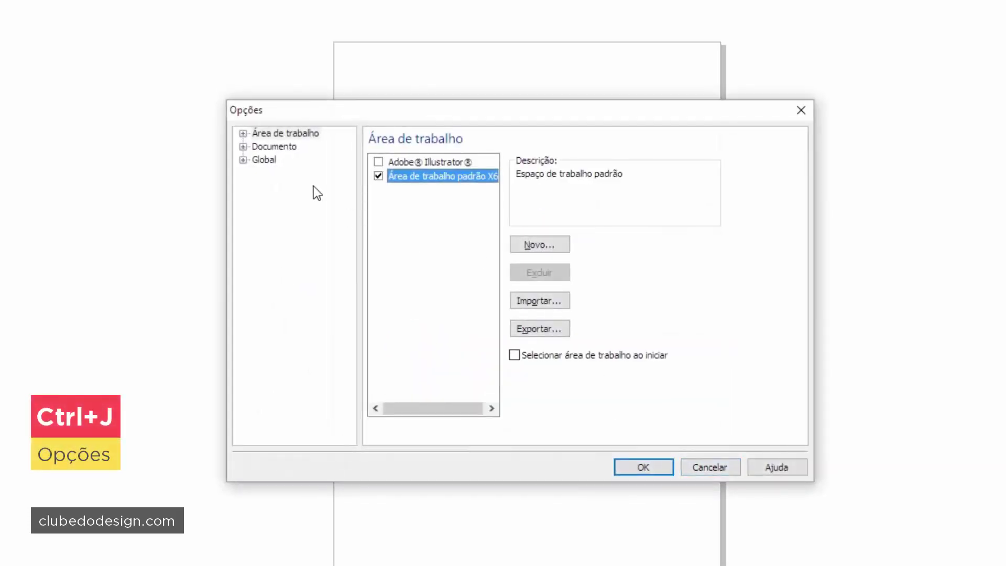
left_click(242, 134)
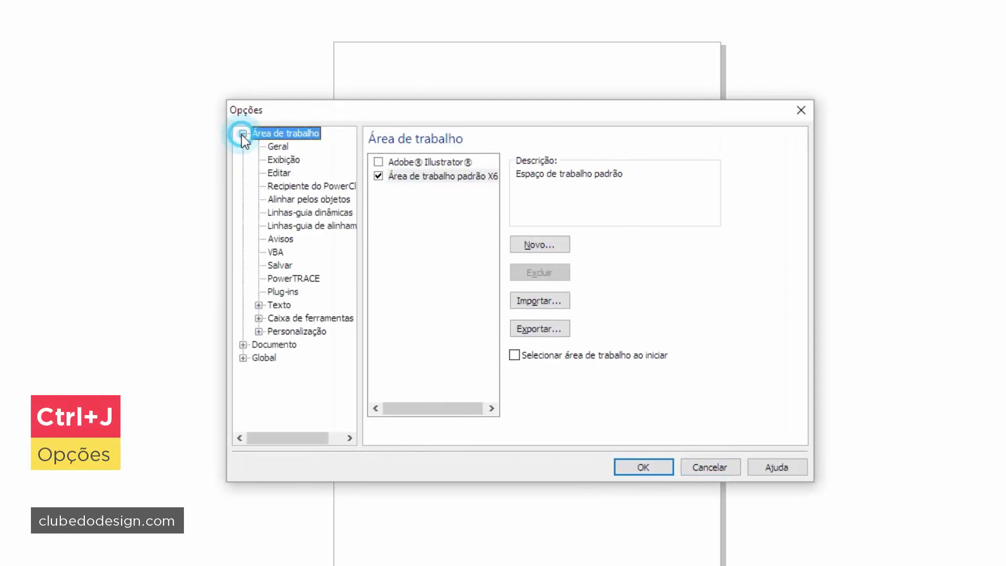
left_click(258, 331)
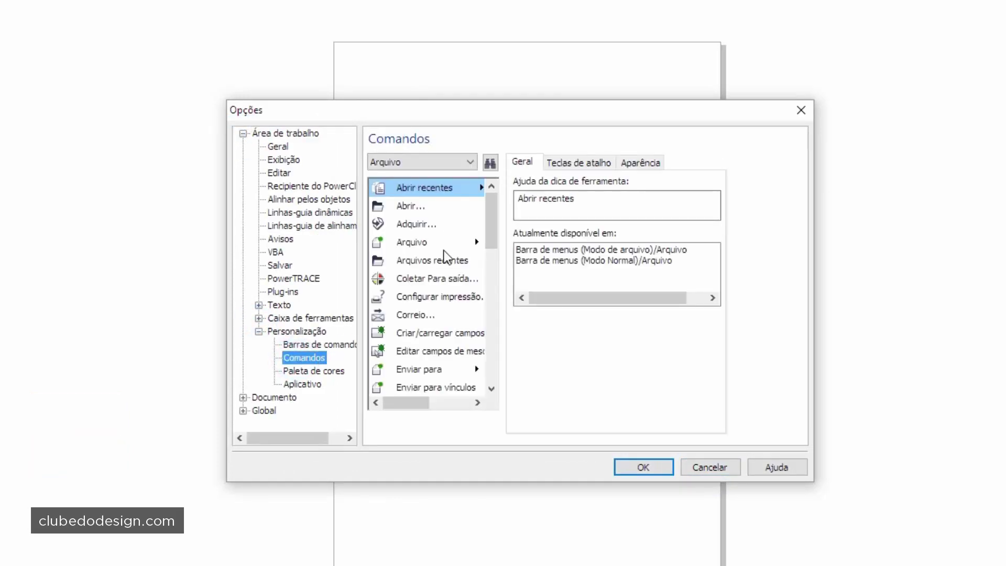
left_click(577, 162)
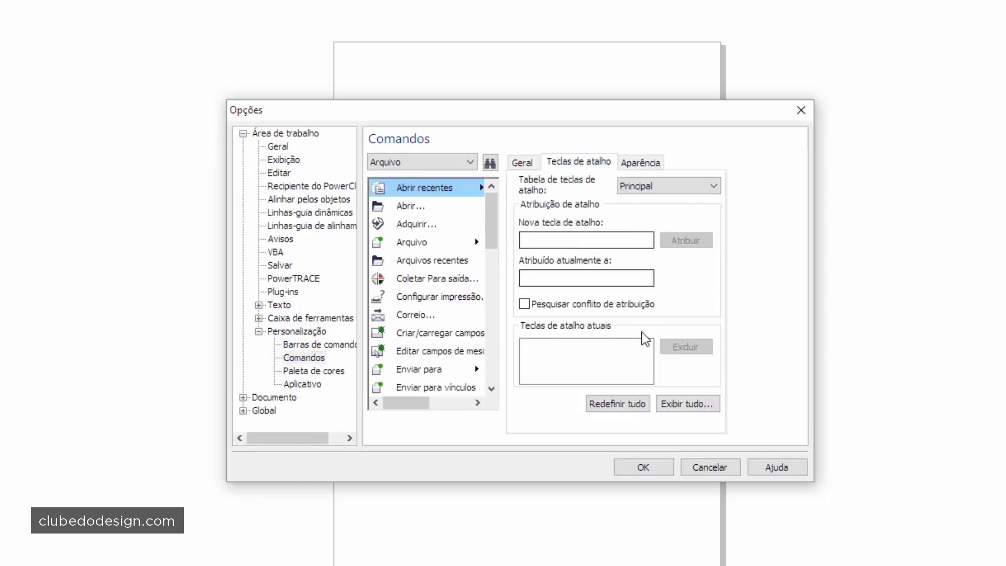
Browse the customization pages, settle on Comandos, and open the command category list.
left_click(312, 383)
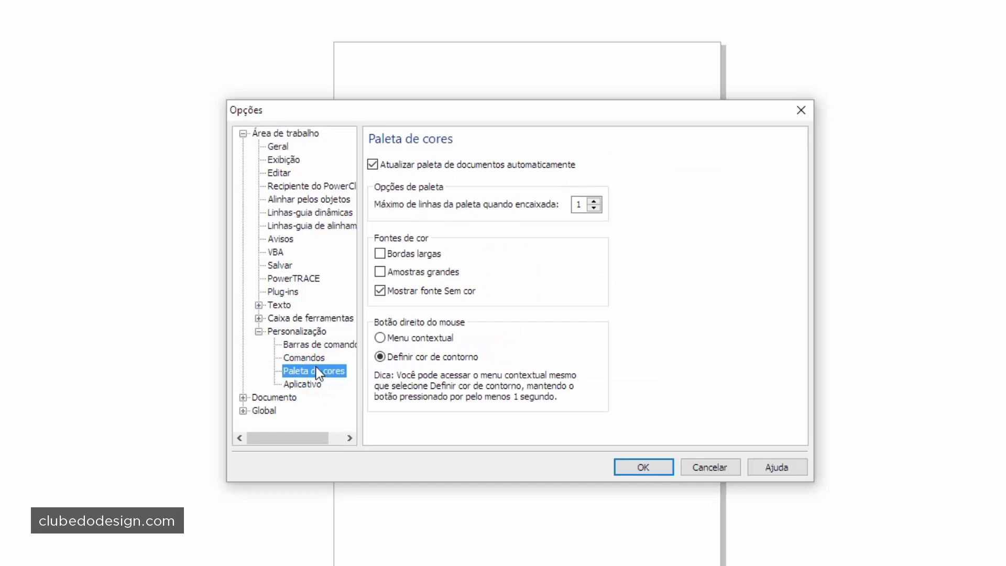
left_click(313, 345)
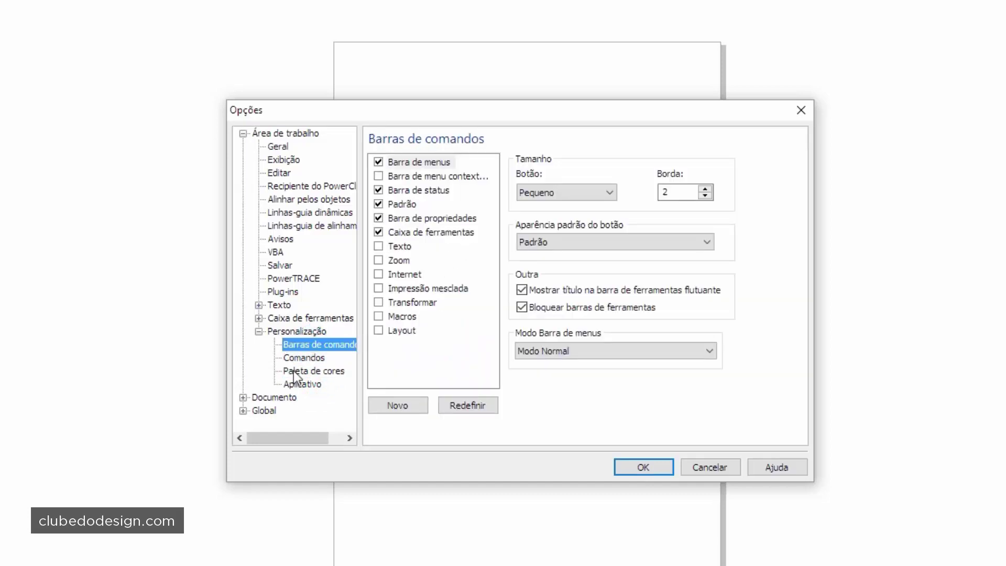
left_click(291, 382)
left_click(316, 341)
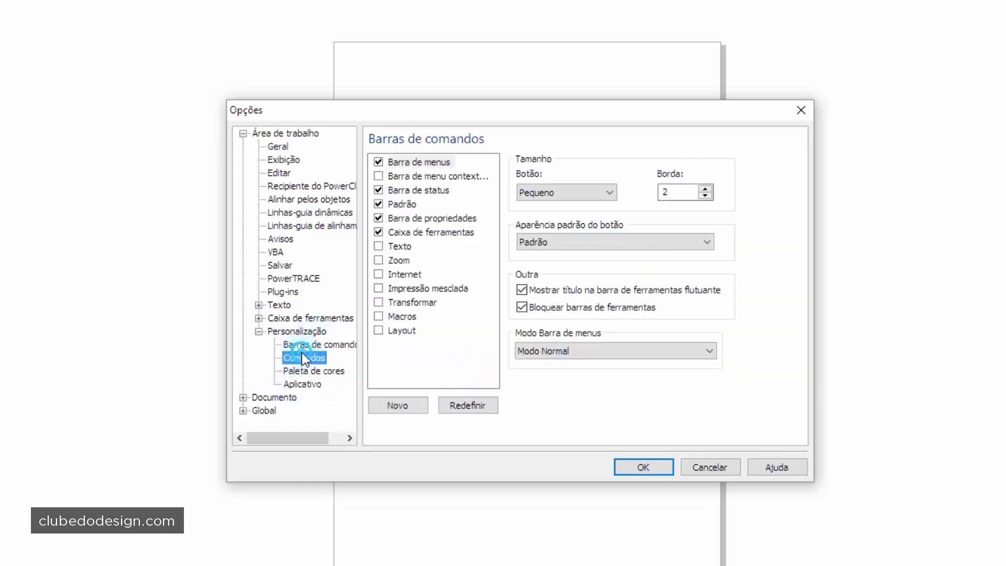
left_click(303, 356)
left_click_drag(495, 216, 493, 285)
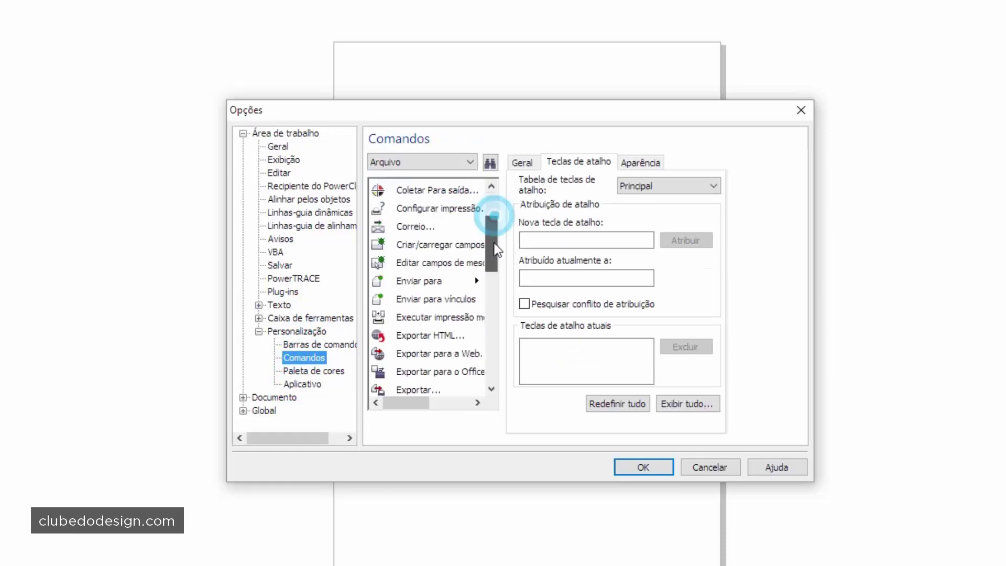
left_click(469, 166)
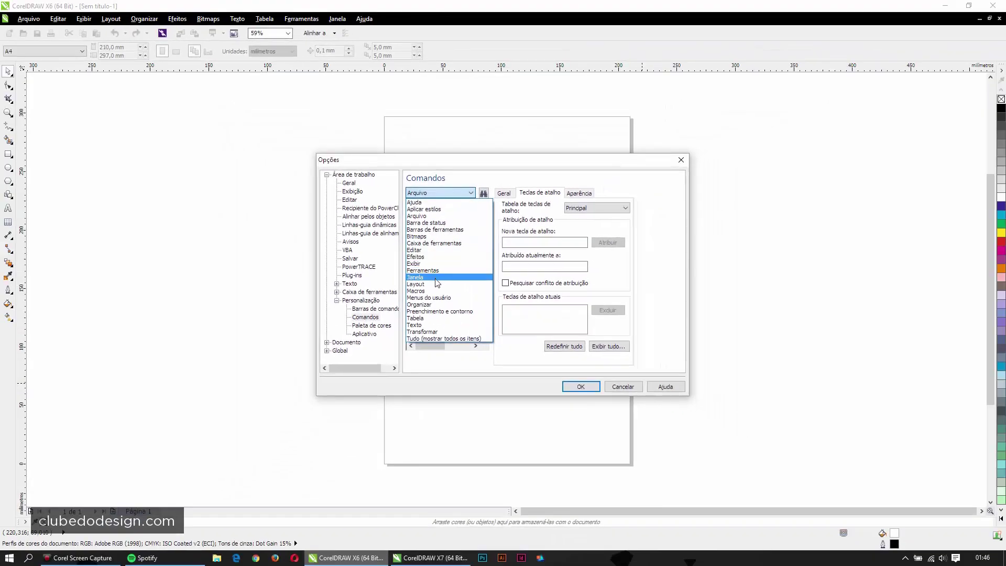
Drag Ferramentas' Deslocamento command onto the property bar, then list Exibir commands like Unidades.
left_click(318, 35)
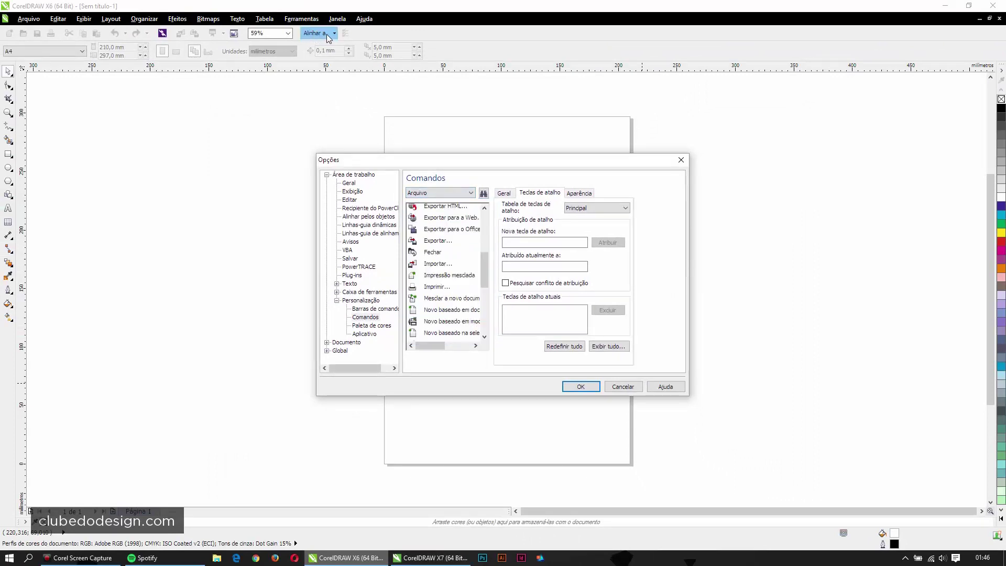
left_click(303, 115)
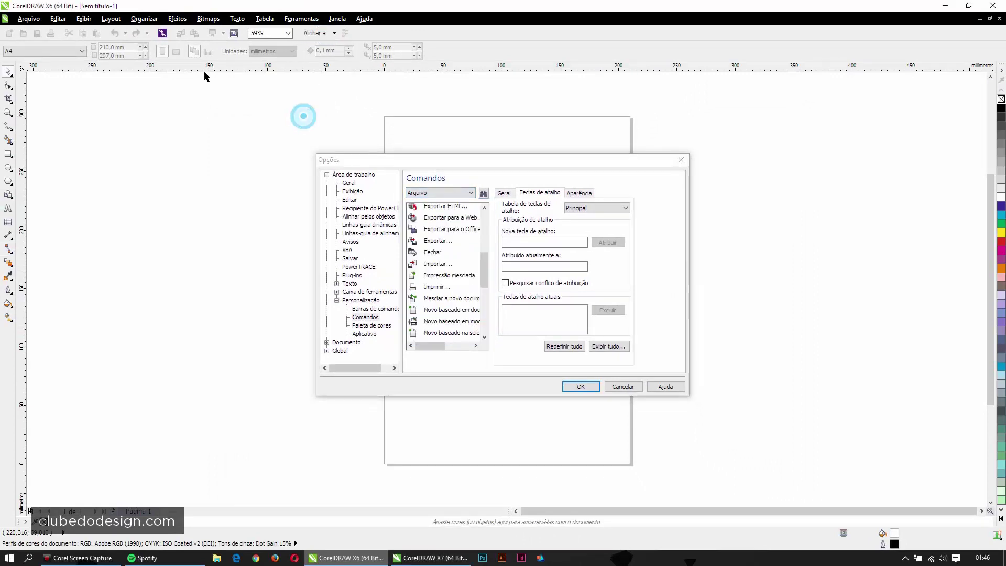
left_click(310, 51)
key("f")
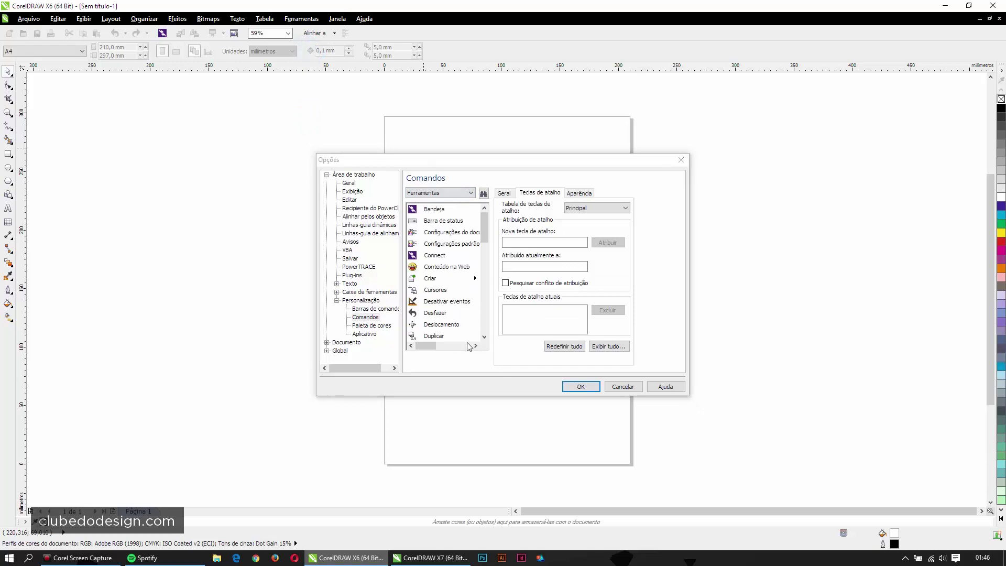
left_click(442, 326)
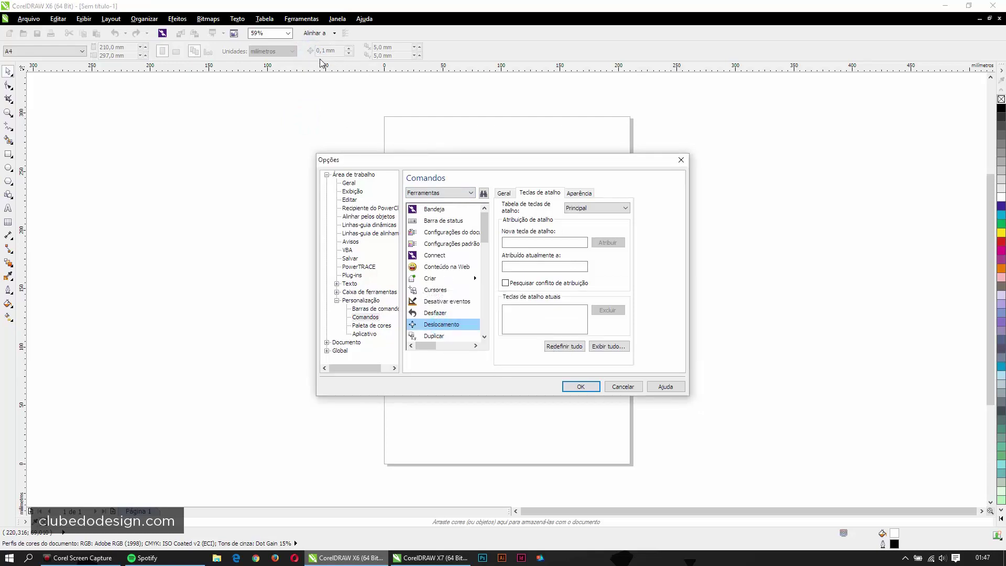
left_click(8, 154)
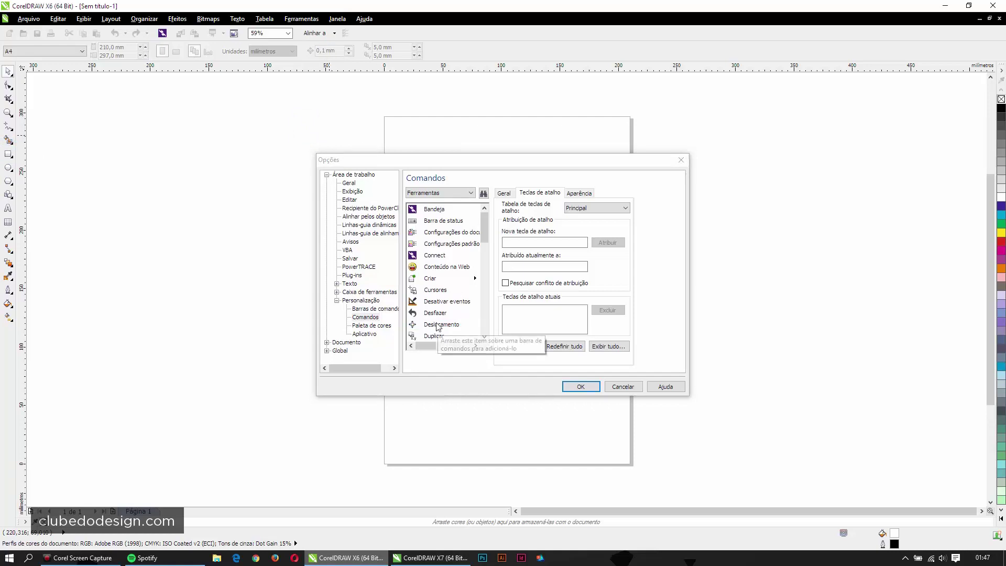
left_click(303, 51)
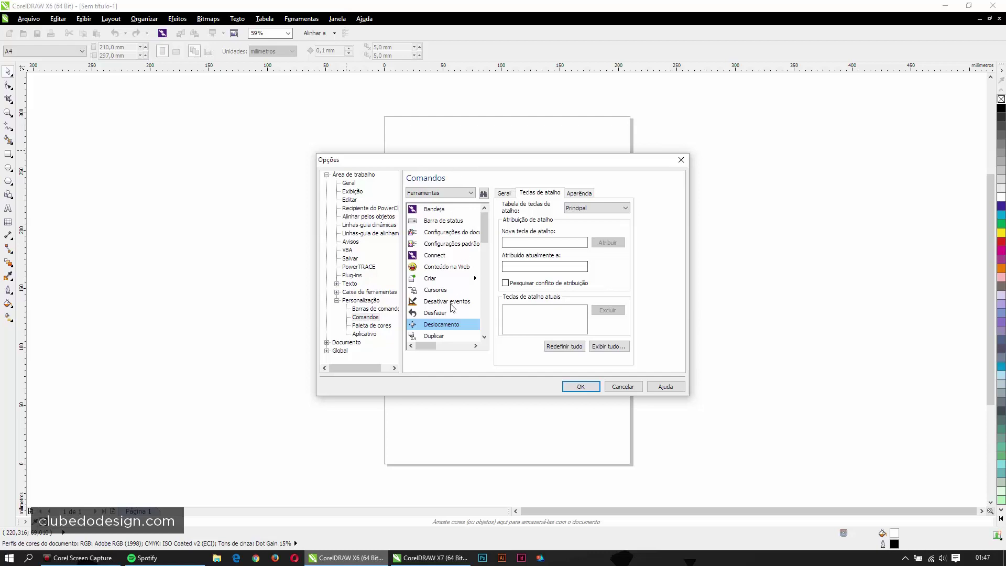
mouse_move(442, 325)
left_mouse_down()
mouse_move(400, 39)
mouse_move(381, 36)
left_mouse_up()
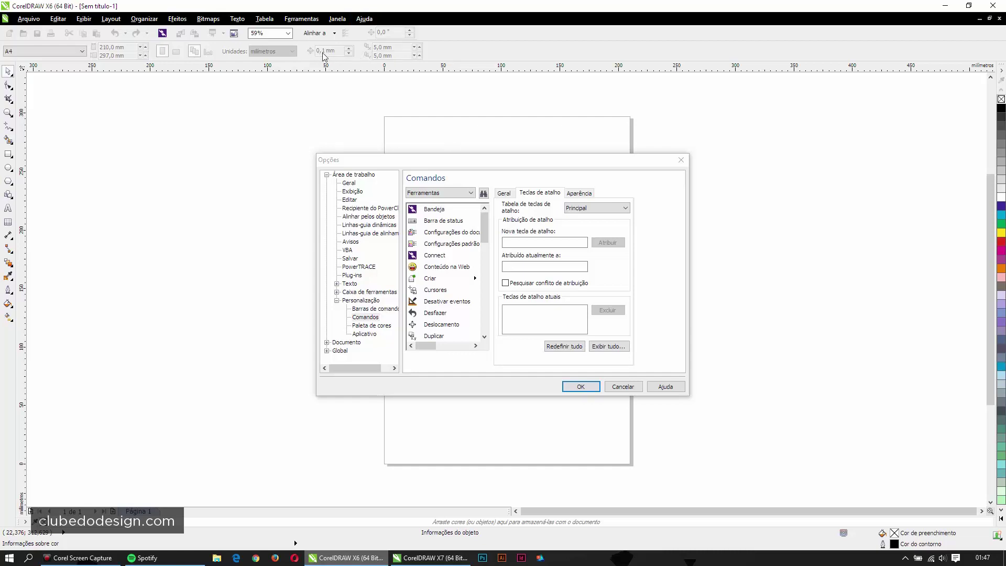
left_click(228, 50)
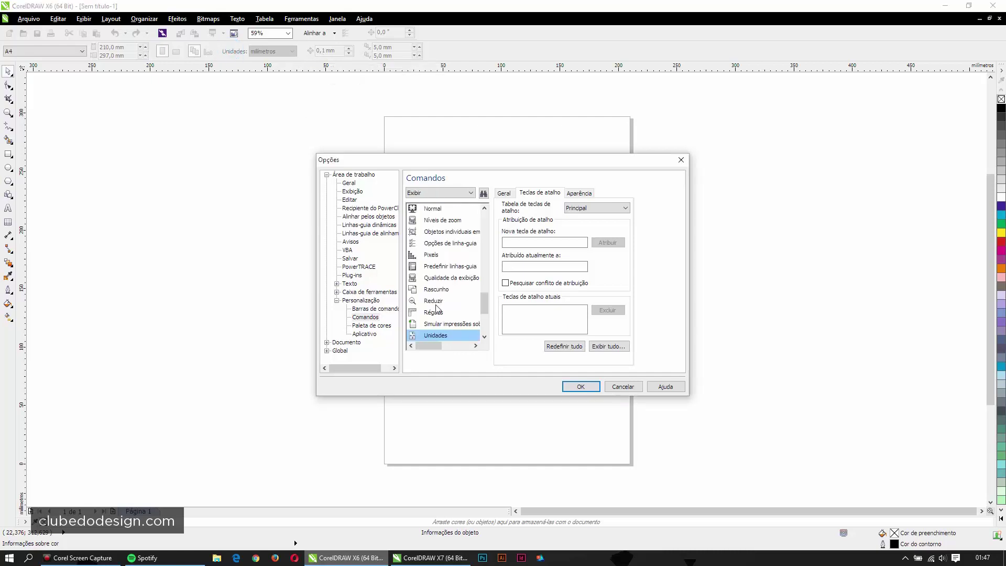
Confirm Options to keep the new 0,1 mm nudge bar, then open the Janela menu.
left_click(587, 387)
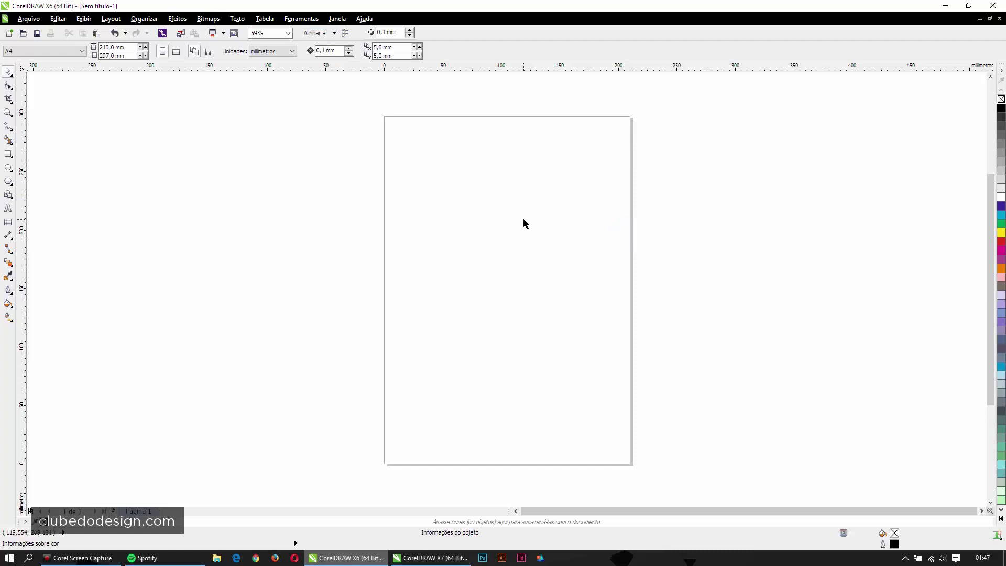
left_click(302, 18)
mouse_move(337, 18)
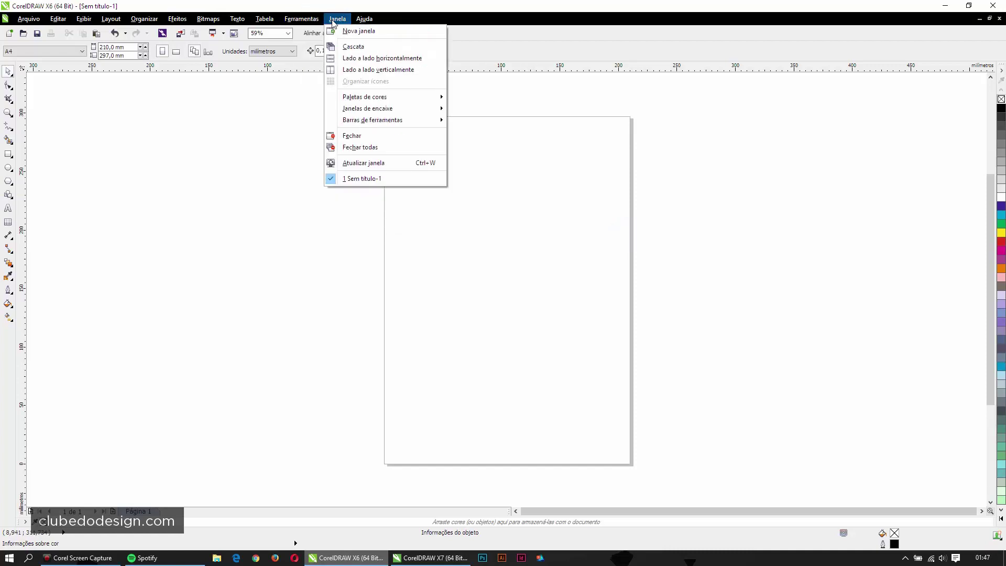
Open the default colour management settings and apply the Pré-impressão na Europa preset.
mouse_move(301, 18)
left_click(316, 71)
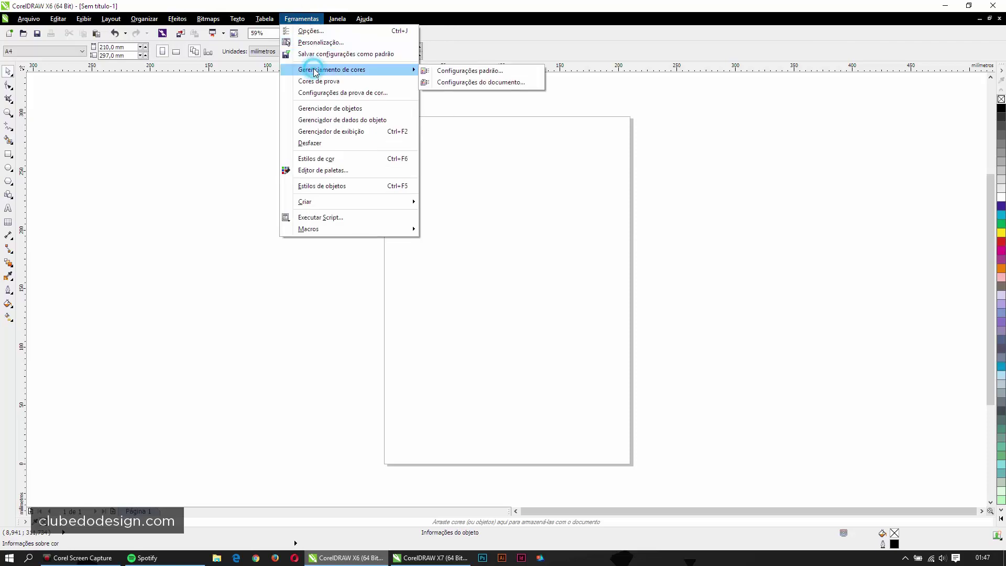
left_click(465, 71)
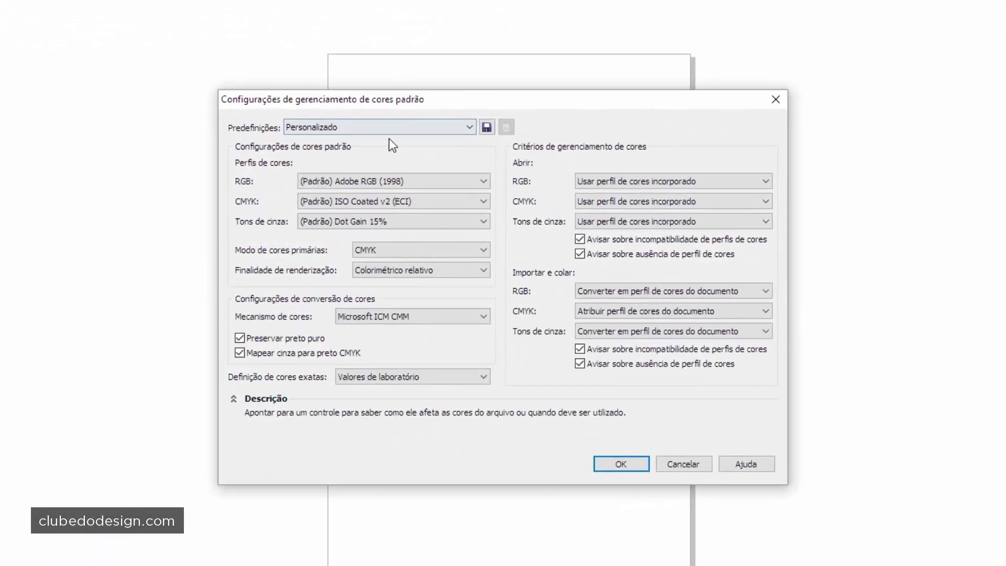
left_click(421, 166)
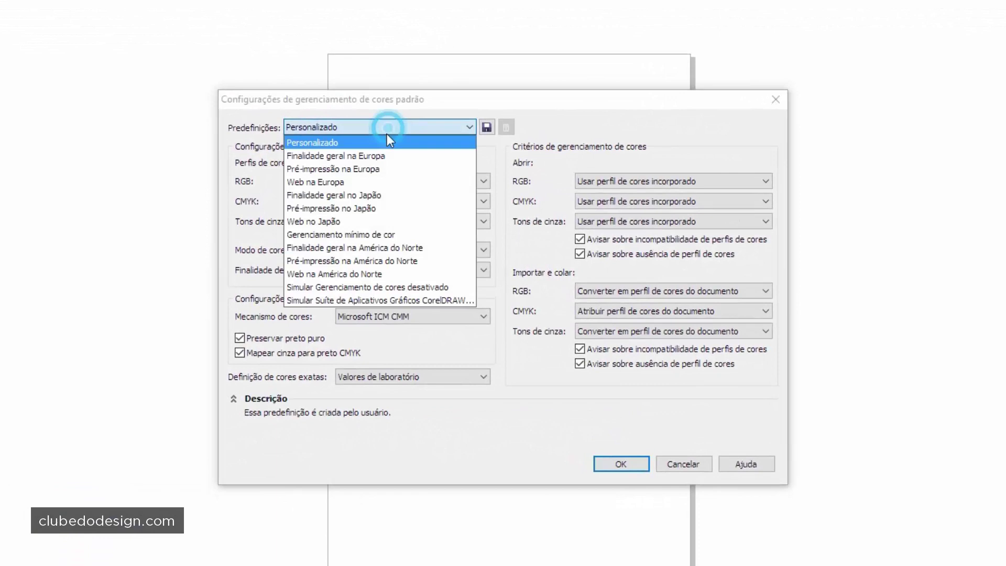
left_click(361, 169)
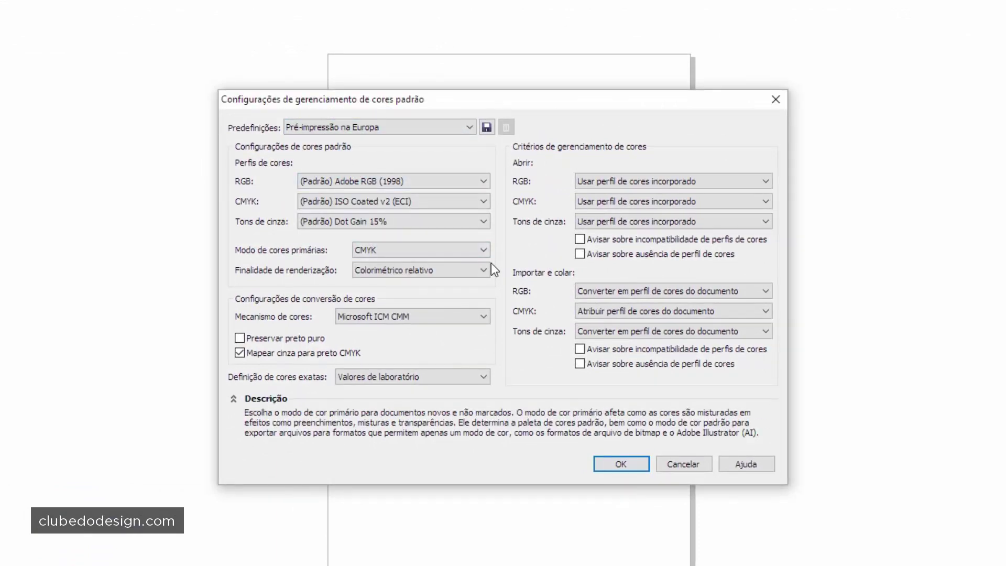
mouse_move(420, 269)
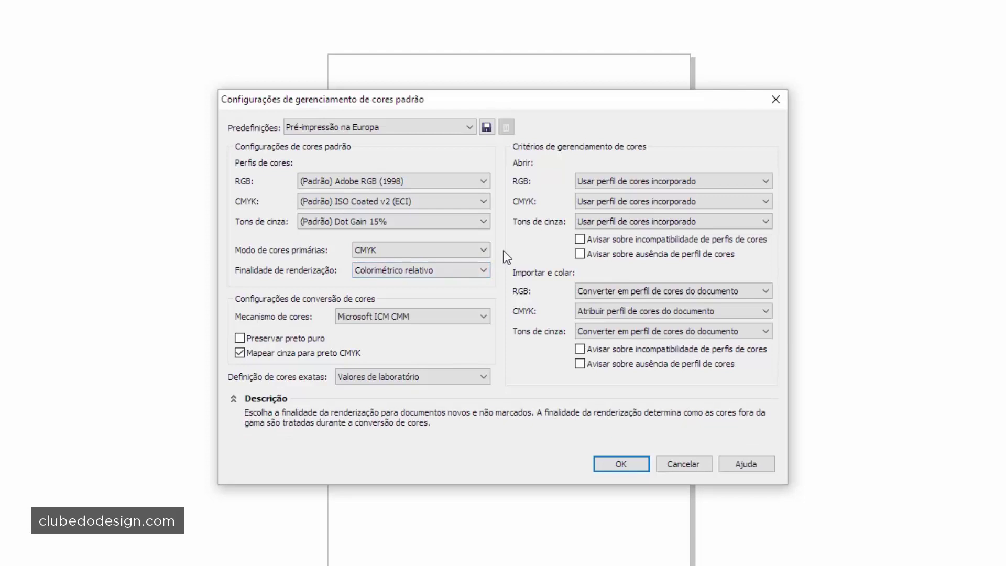
Tick all Avisar warnings and Preservar preto puro, set CMYK to Coated FOGRA39, and apply.
left_click(617, 240)
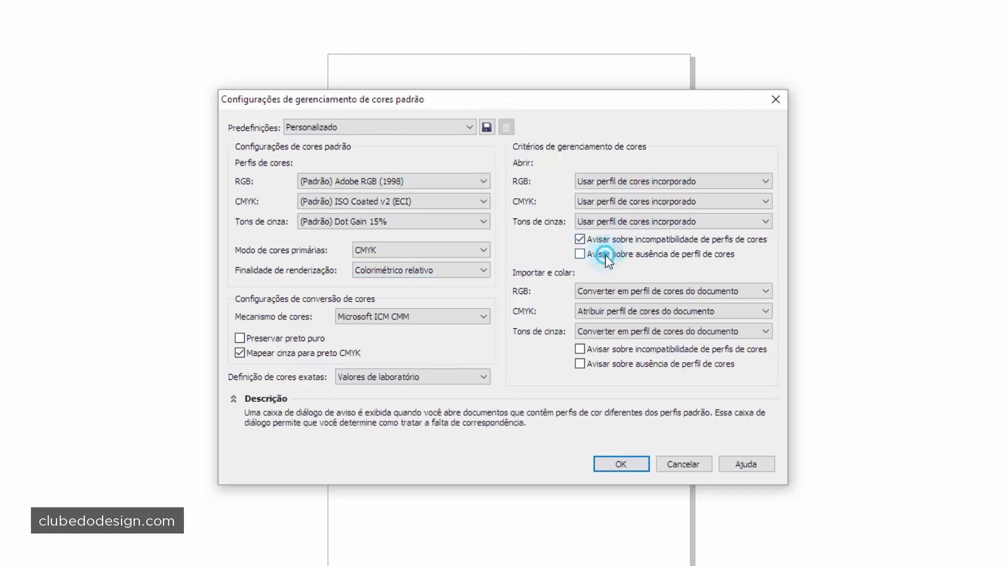
left_click(620, 350)
left_click(288, 339)
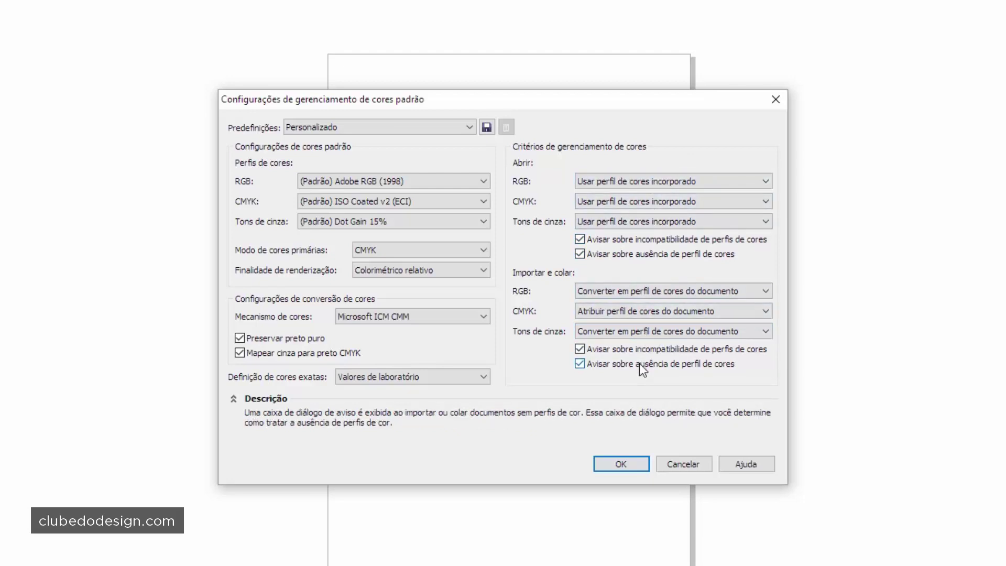
left_click(350, 202)
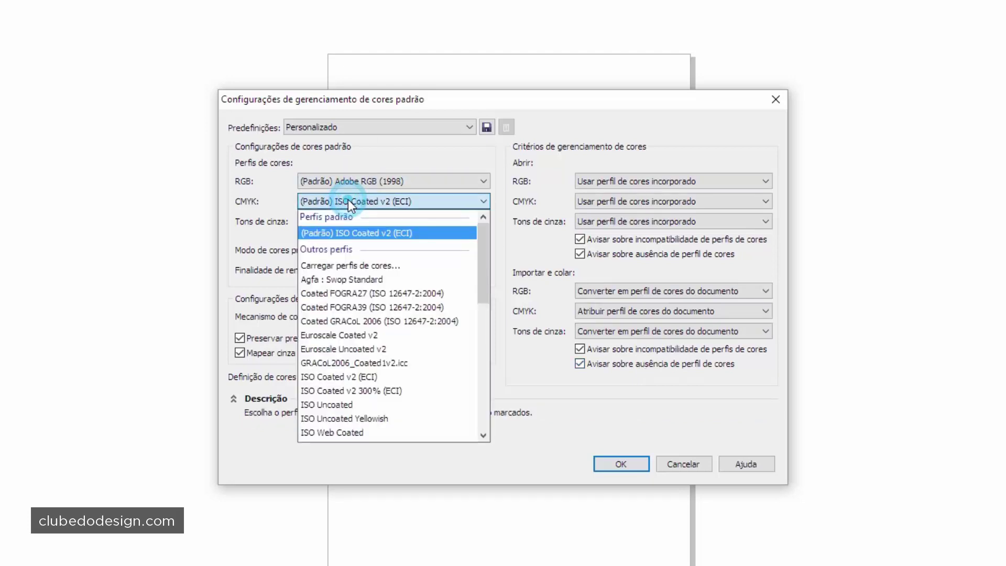
left_click(374, 302)
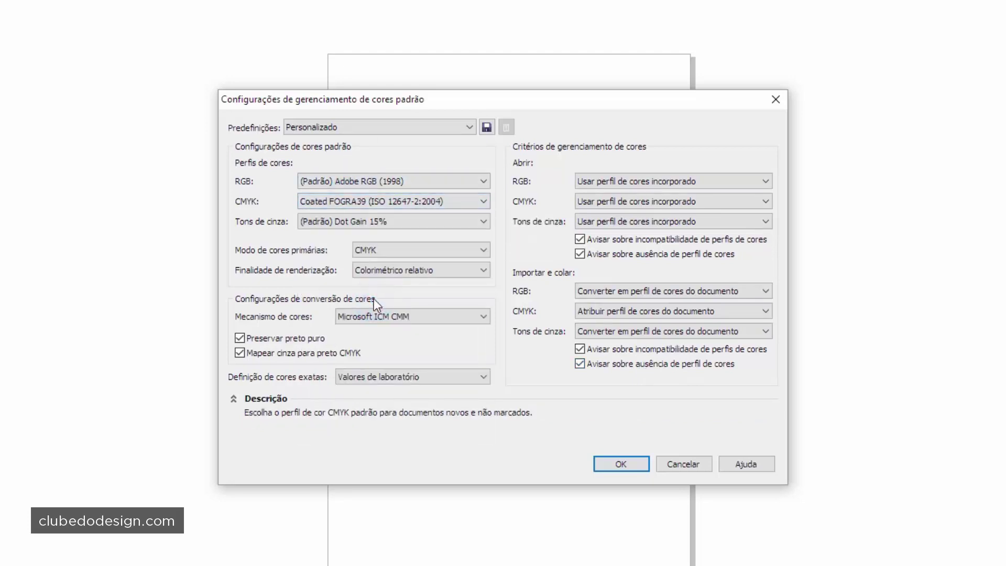
left_click(384, 200)
scroll(411, 279, "up", 1)
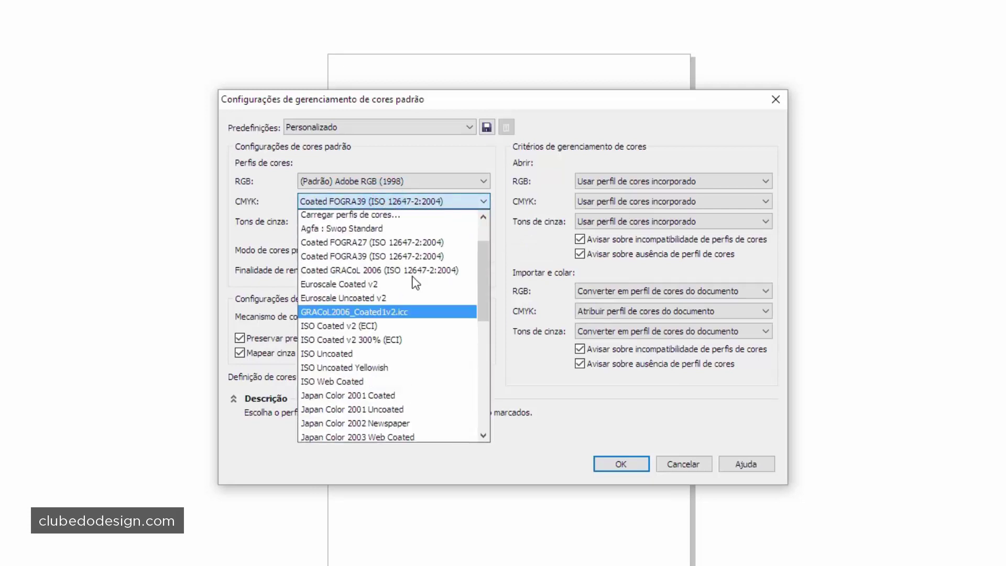
left_click(620, 95)
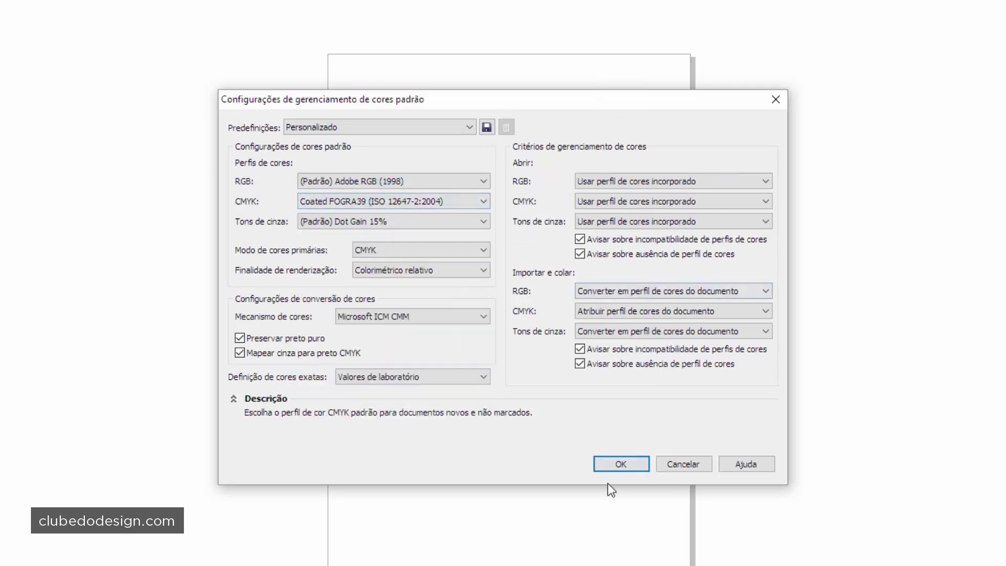
left_click(613, 465)
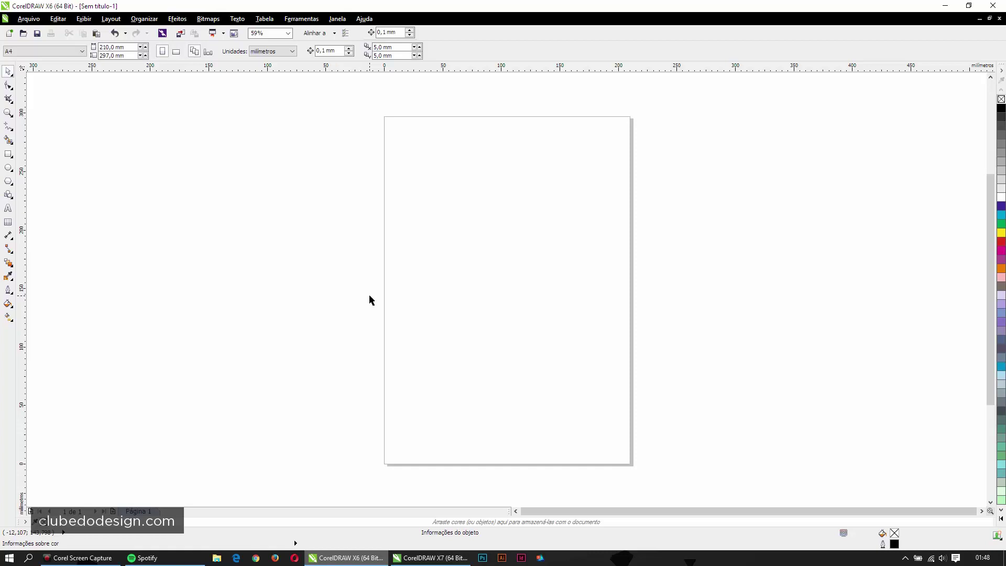
On the Área de trabalho options page, start a workspace export with parts ticked, then close it unsaved.
left_click(338, 20)
mouse_move(301, 19)
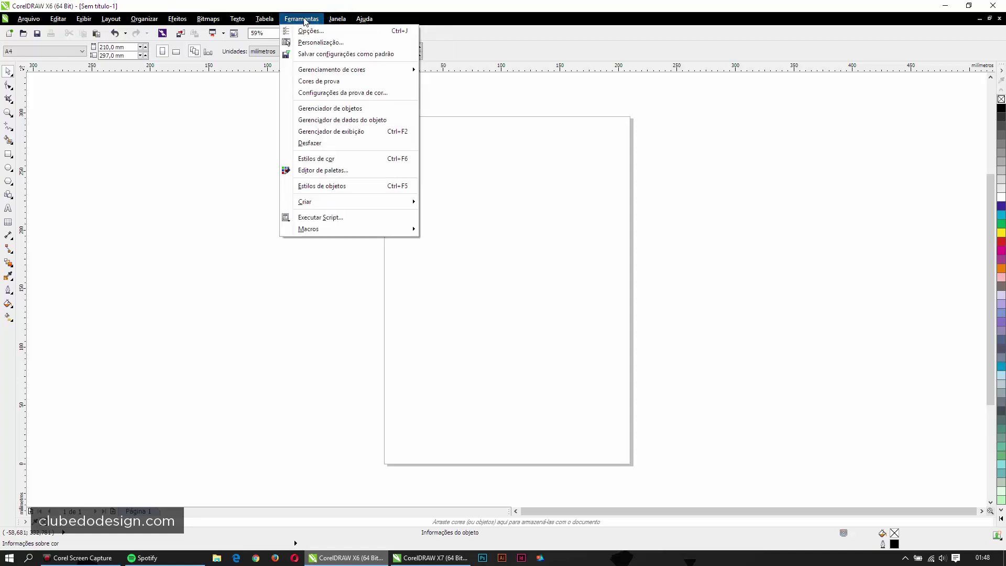
left_click(379, 32)
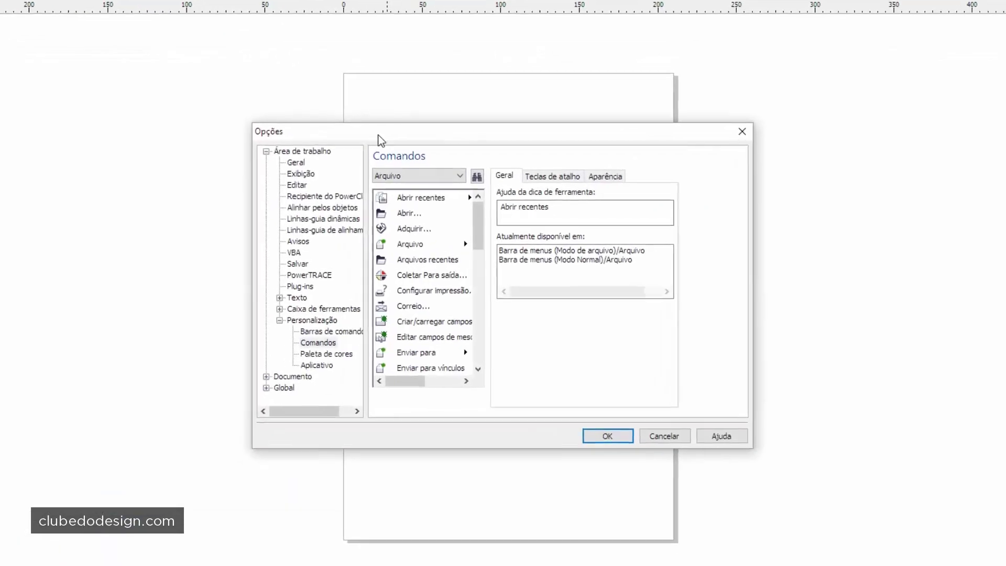
left_click(280, 141)
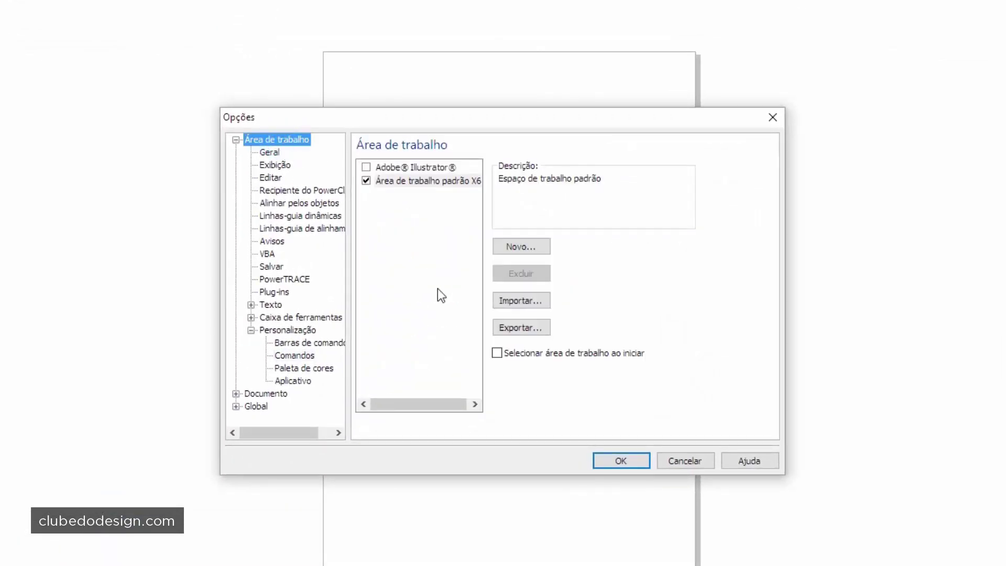
left_click(524, 330)
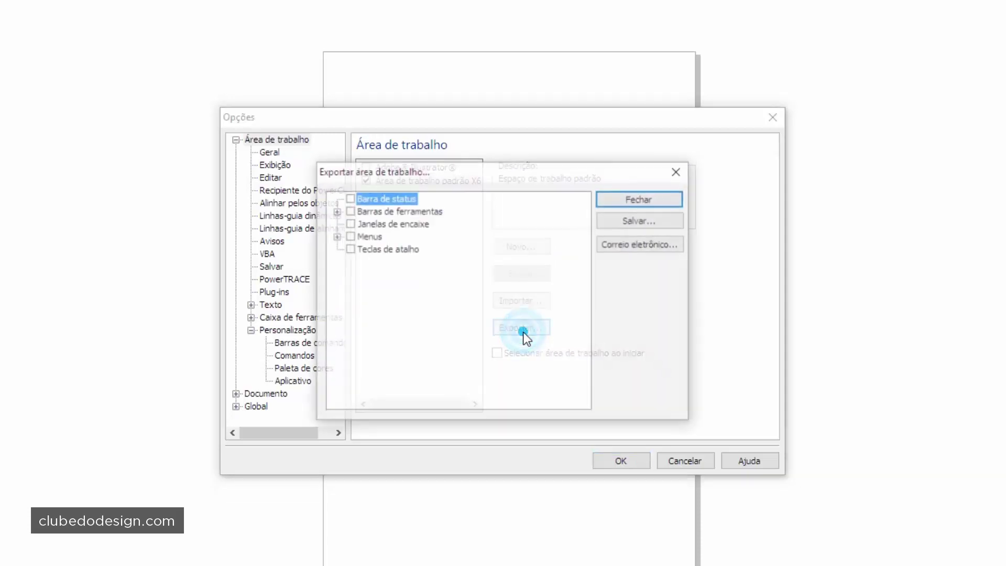
left_click(349, 198)
left_click(349, 223)
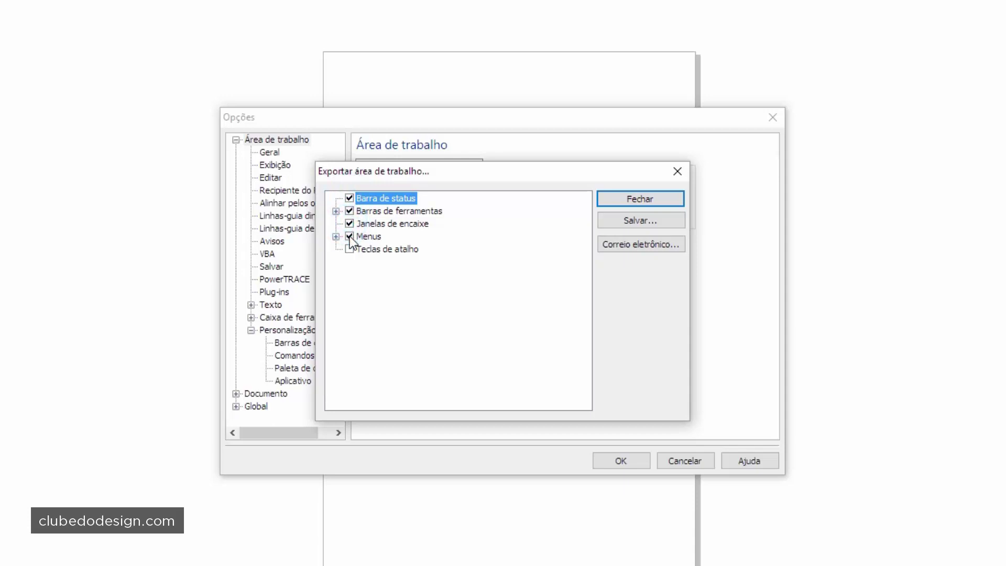
left_click(666, 197)
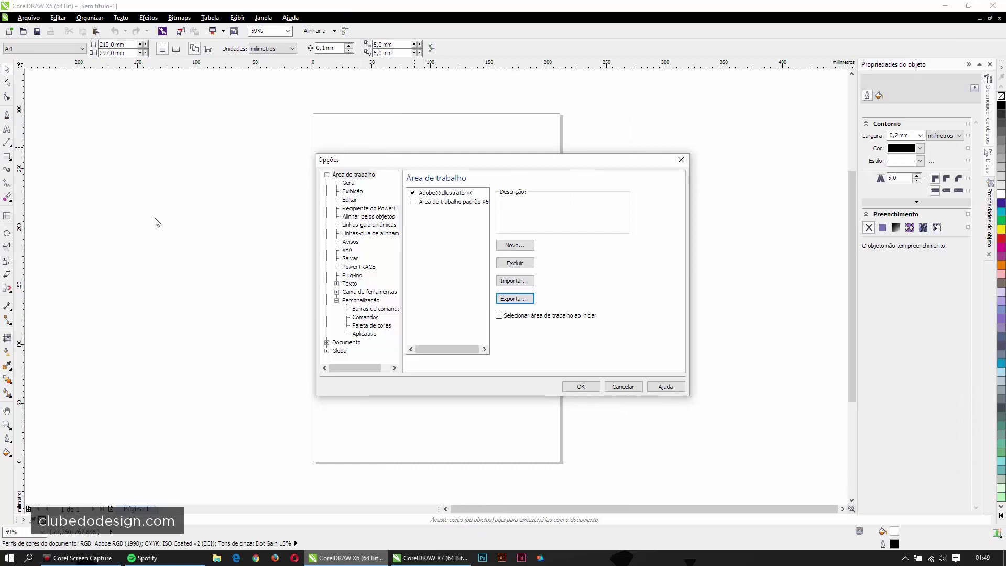
Reselect the default X6 workspace and export it including toolbars, dockers, menus and shortcut keys.
left_click(413, 202)
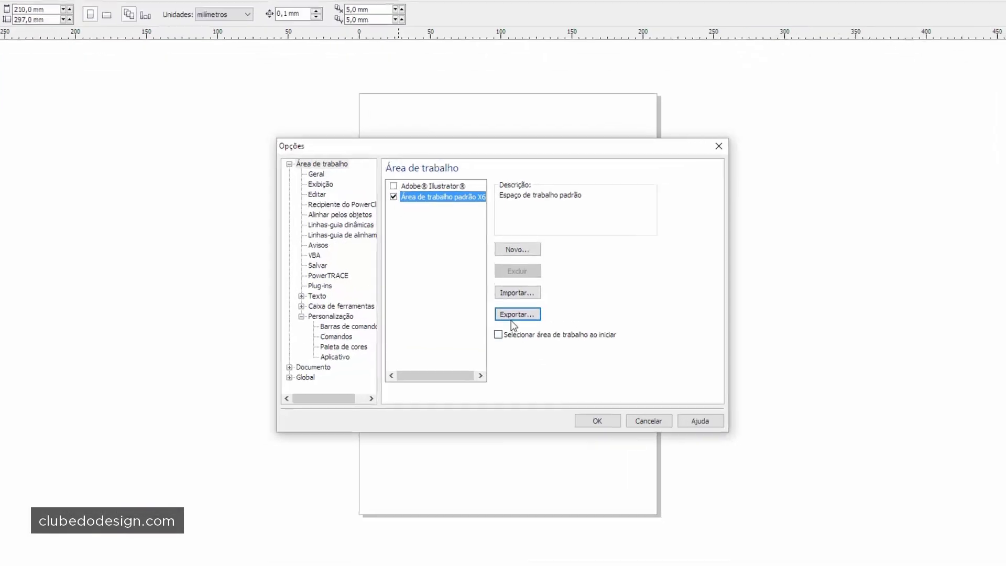
left_click(516, 315)
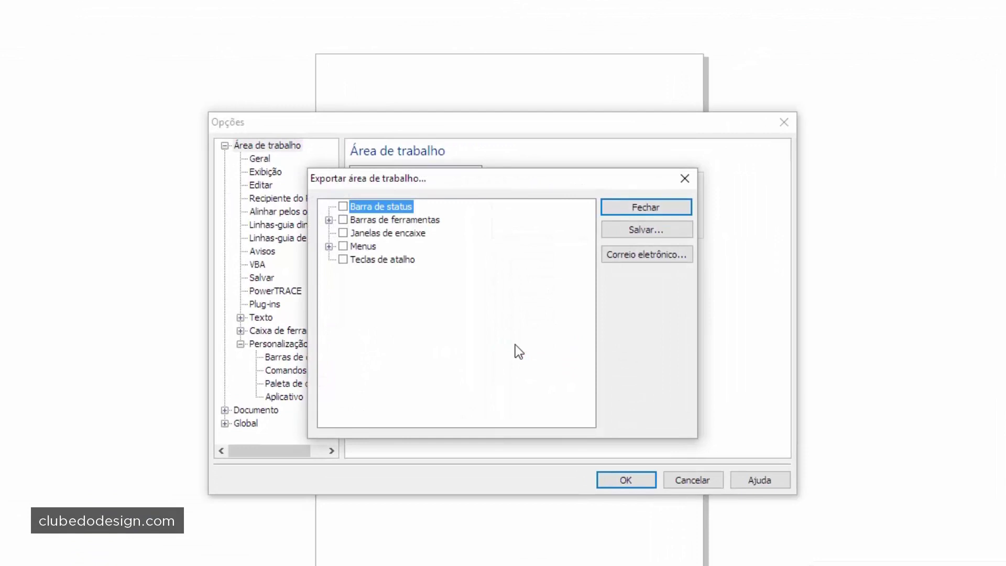
left_click(343, 207)
left_click(343, 233)
left_click(343, 260)
Save the .xslt export to the Desktop with 2 appended to its name, then close the dialogs.
left_click(673, 229)
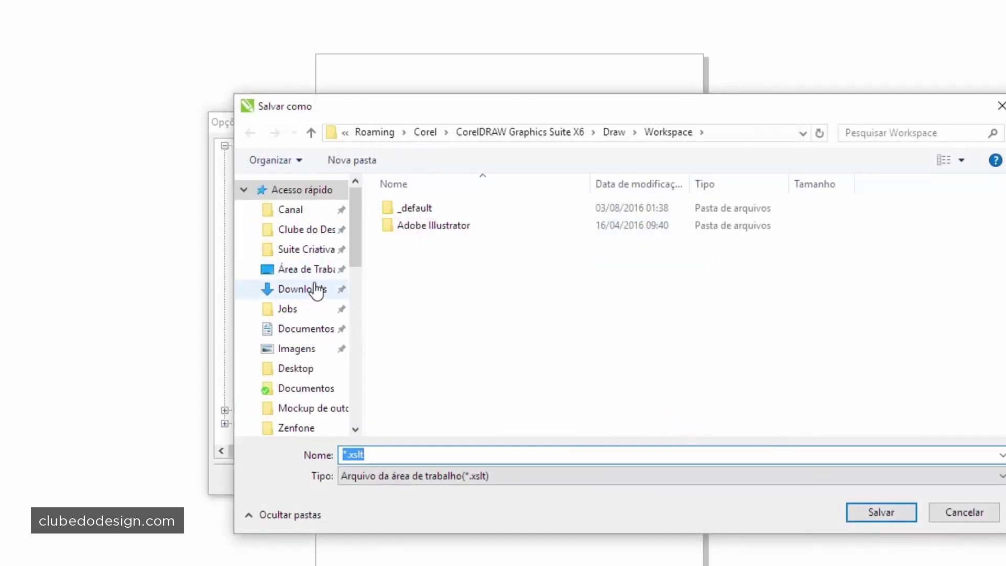
left_click(311, 270)
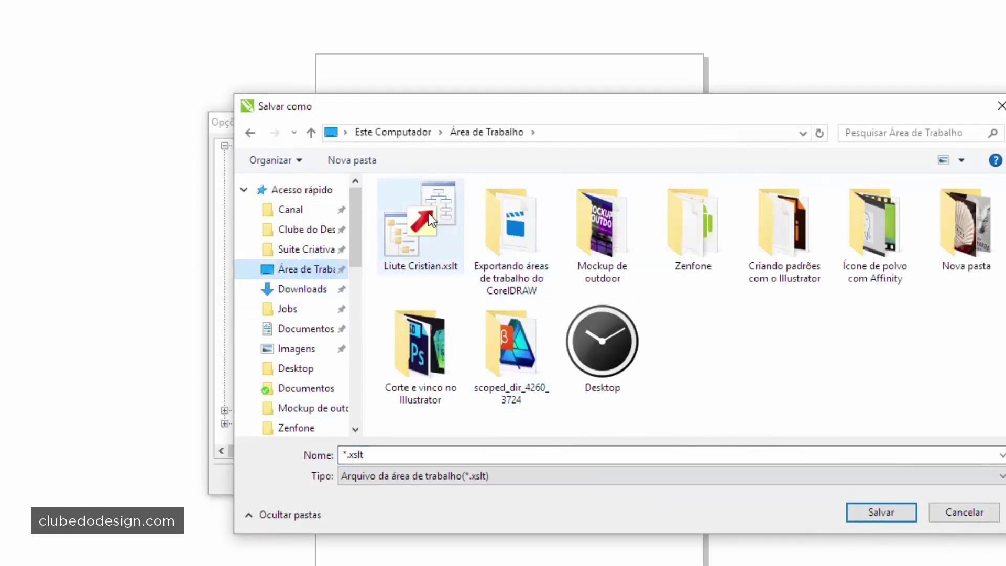
left_click(428, 212)
left_click(399, 455)
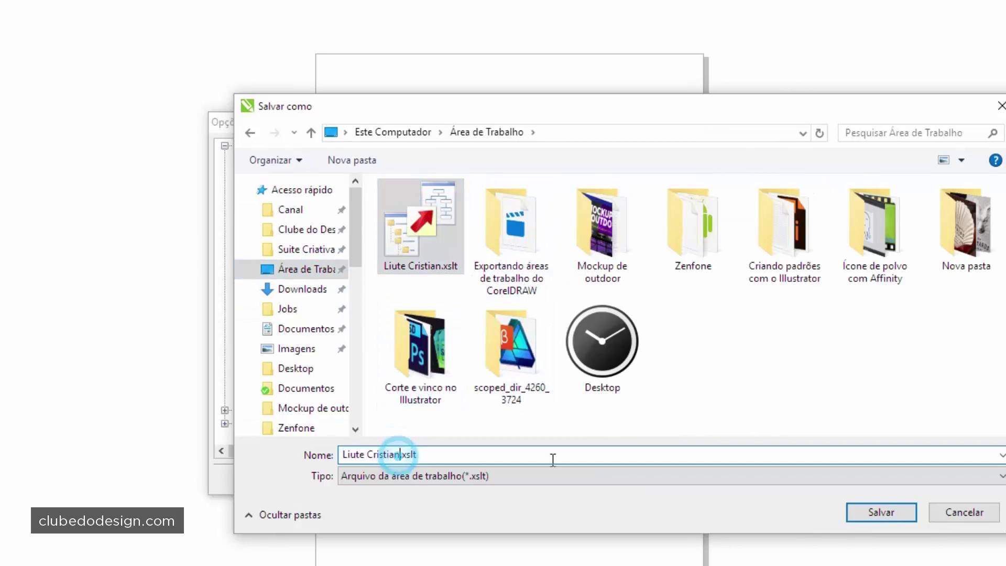
type("2")
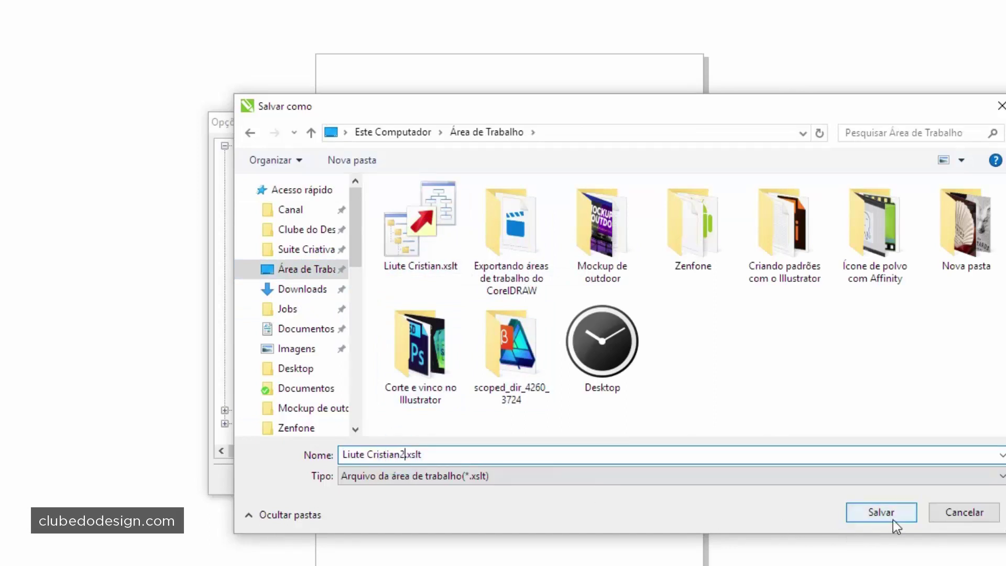
left_click(894, 520)
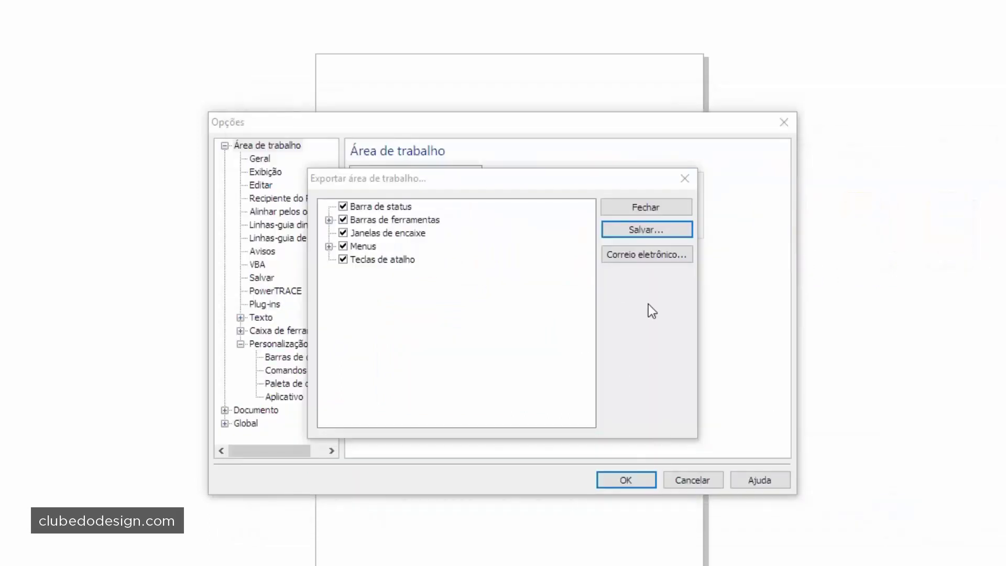
left_click(655, 201)
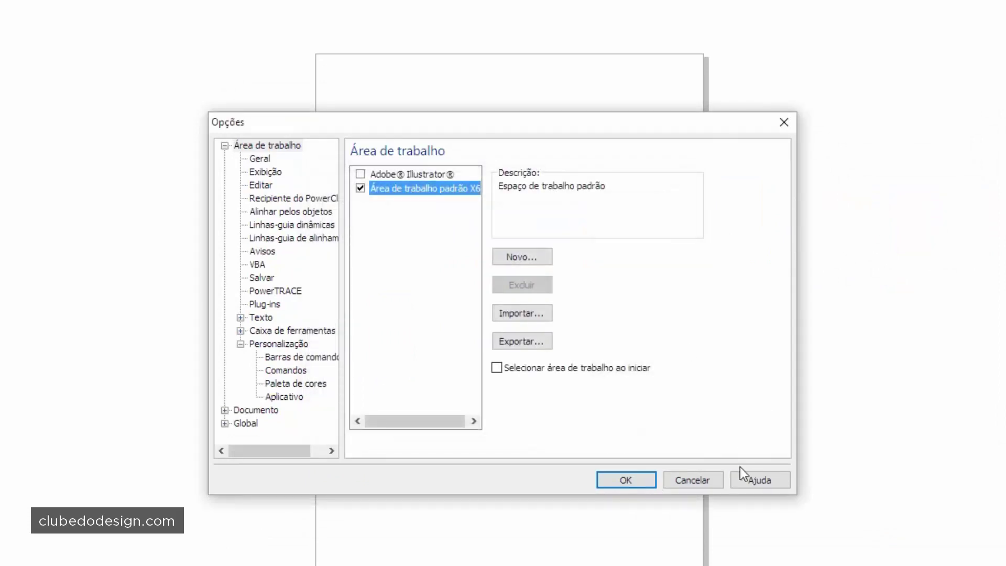
left_click(681, 482)
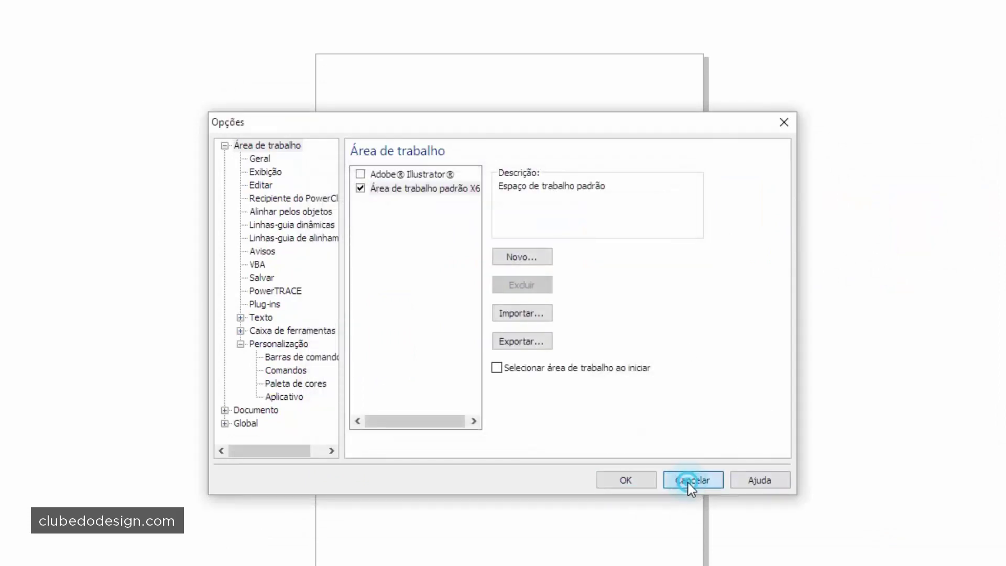
Close X6 without saving Sem título-1, then relaunch it holding F8 to reset the workspace.
left_click(993, 5)
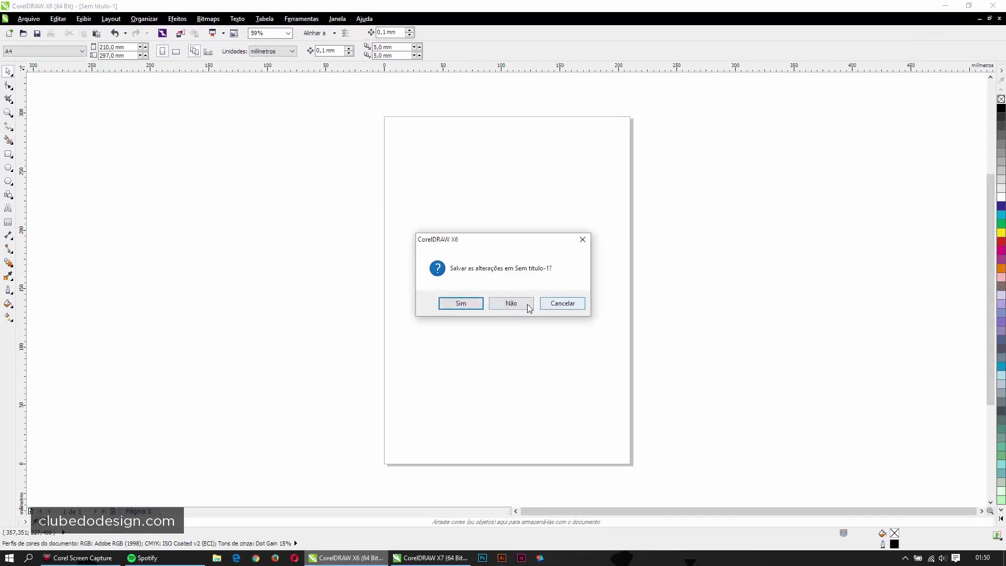
left_click(529, 306)
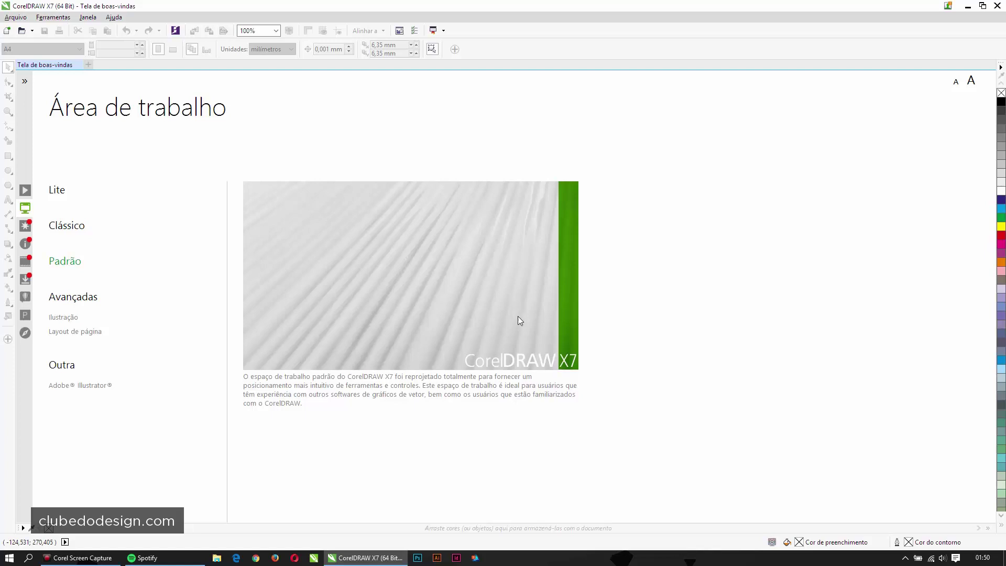
left_click(313, 558)
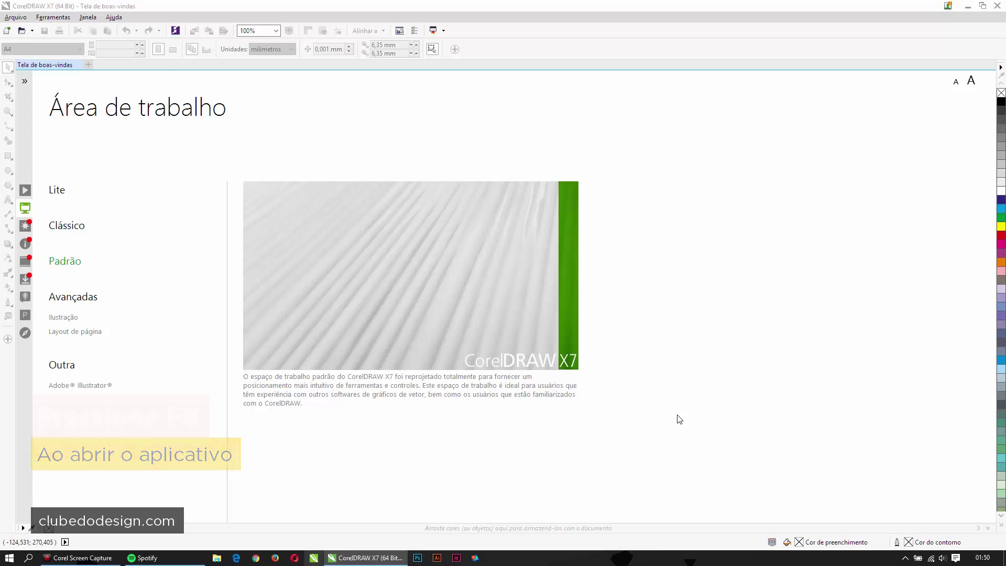
key("F8")
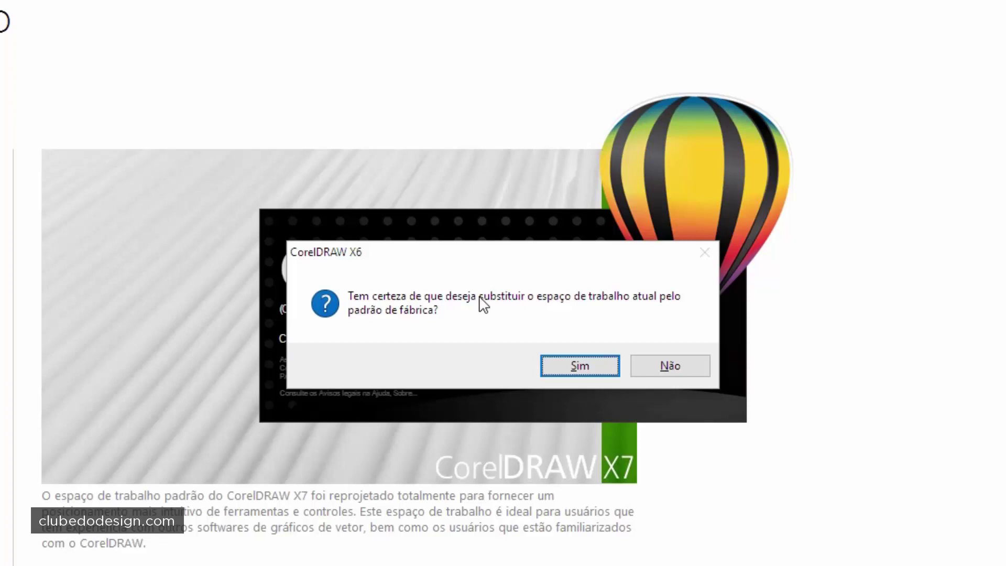
Confirm the factory reset, create a new blank A4 document and show the curve tools.
left_click(575, 370)
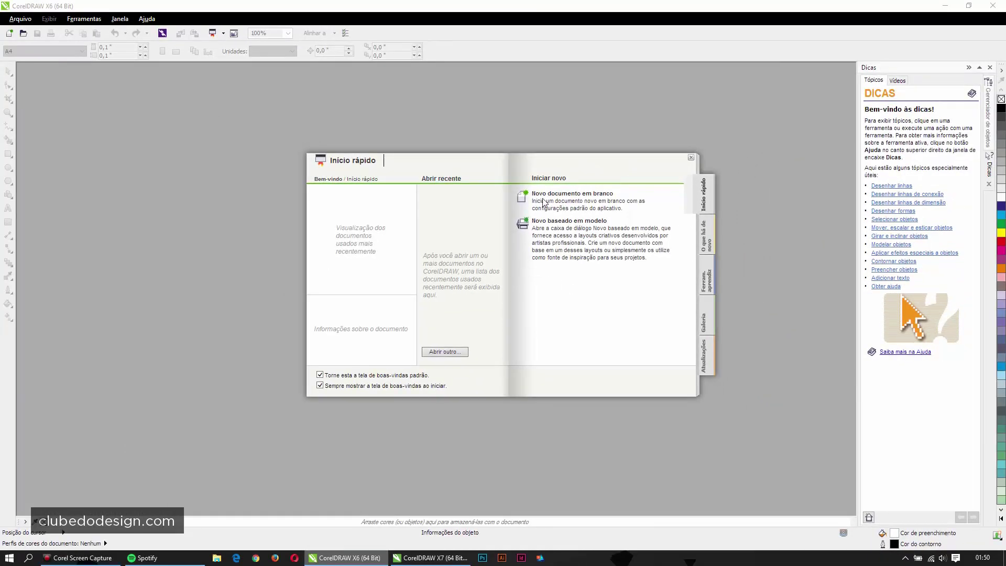
left_click(544, 203)
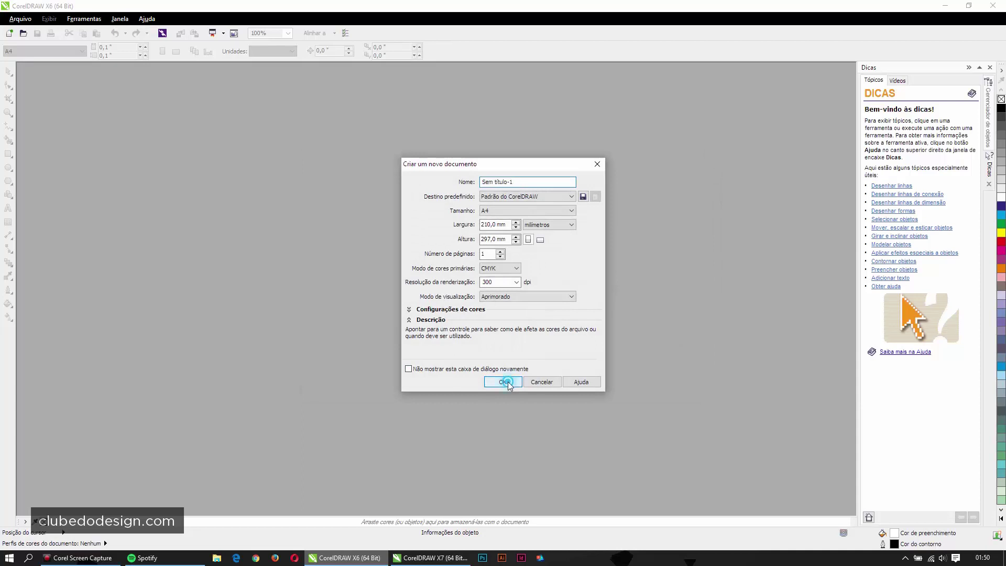
left_click(508, 381)
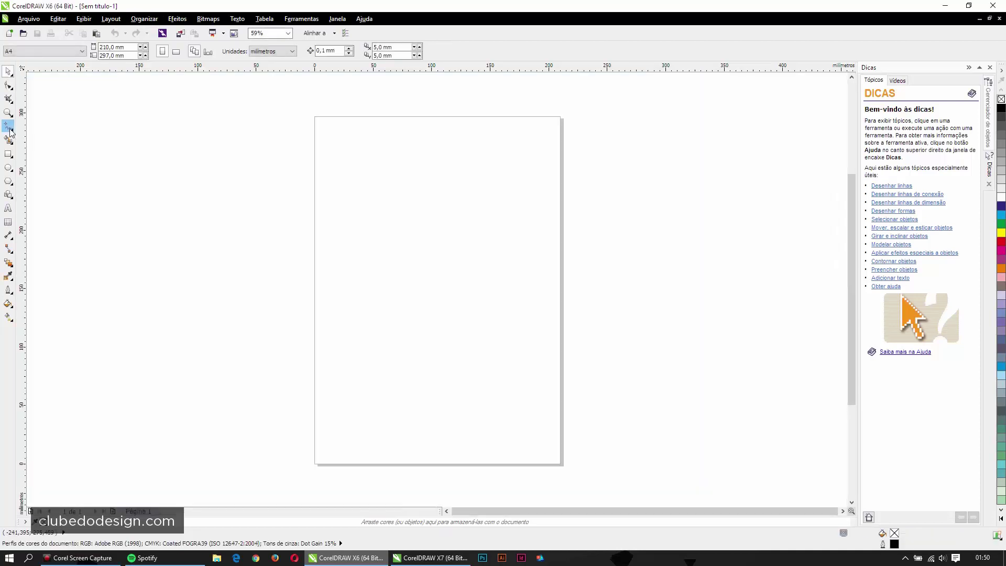
left_click(10, 130)
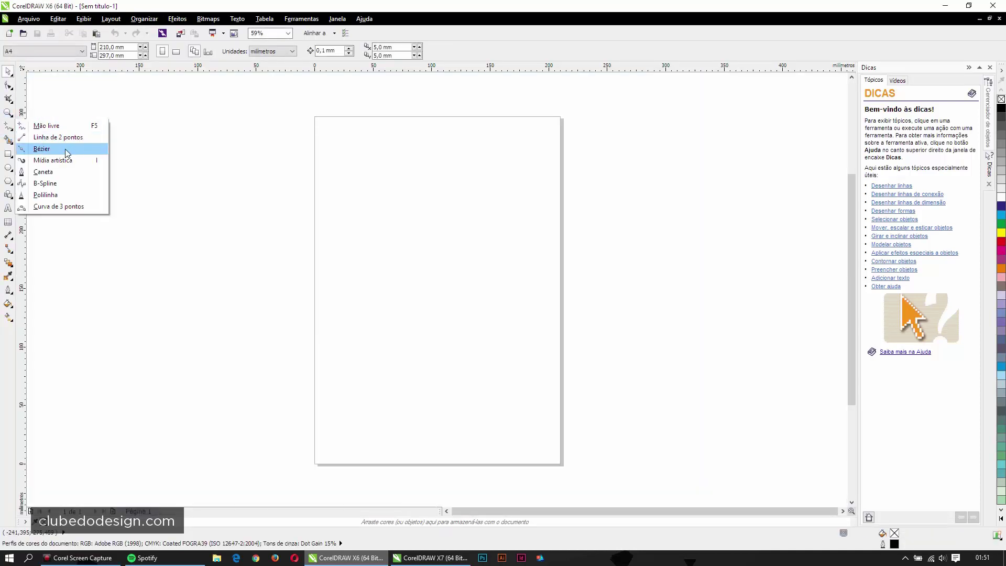
left_click(435, 244)
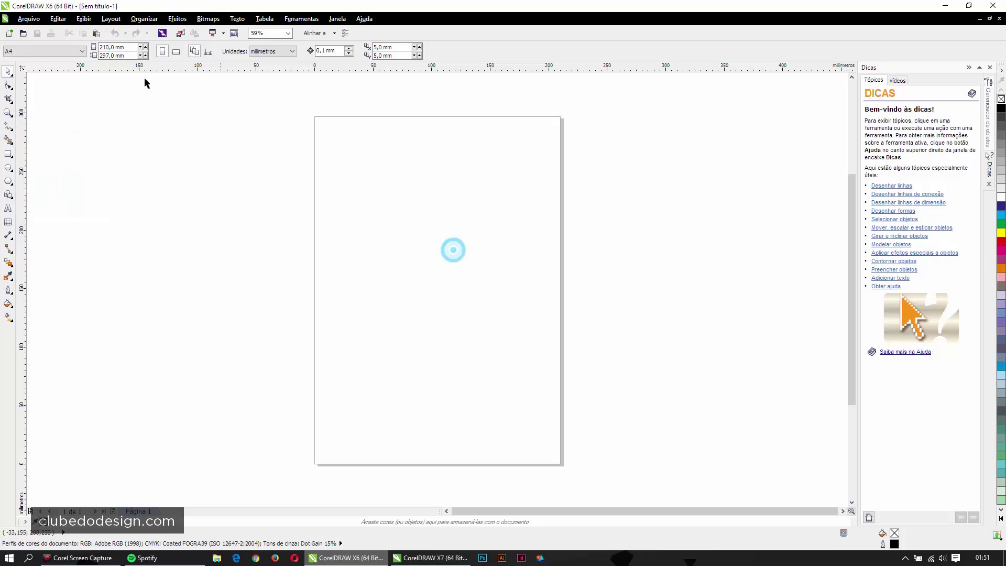
left_click(83, 18)
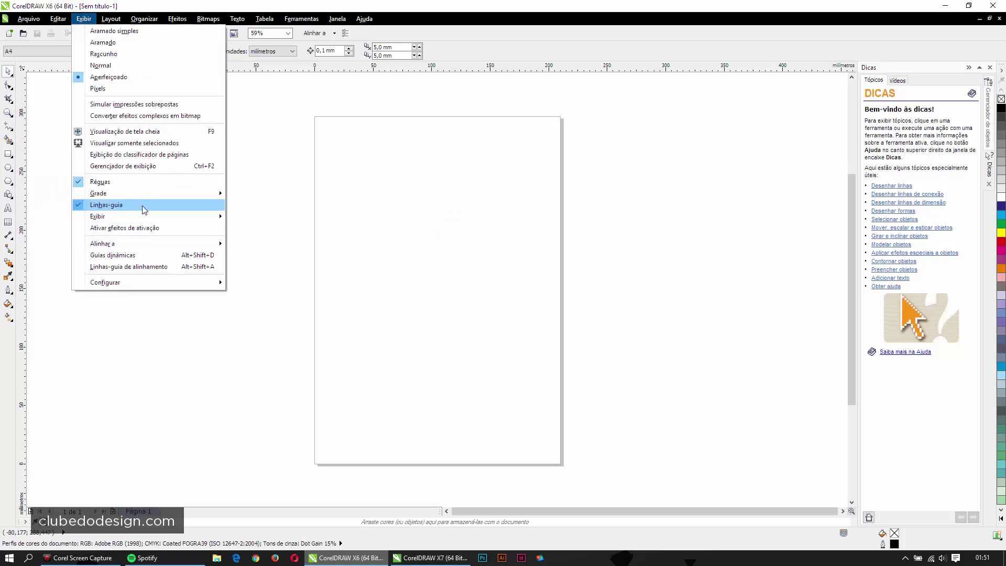
left_click(145, 210)
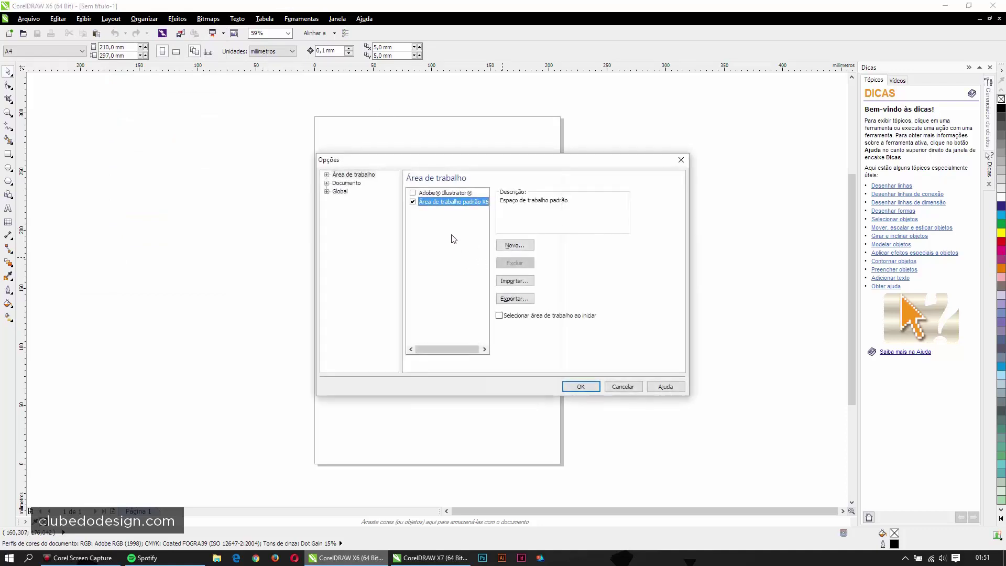
left_click(509, 281)
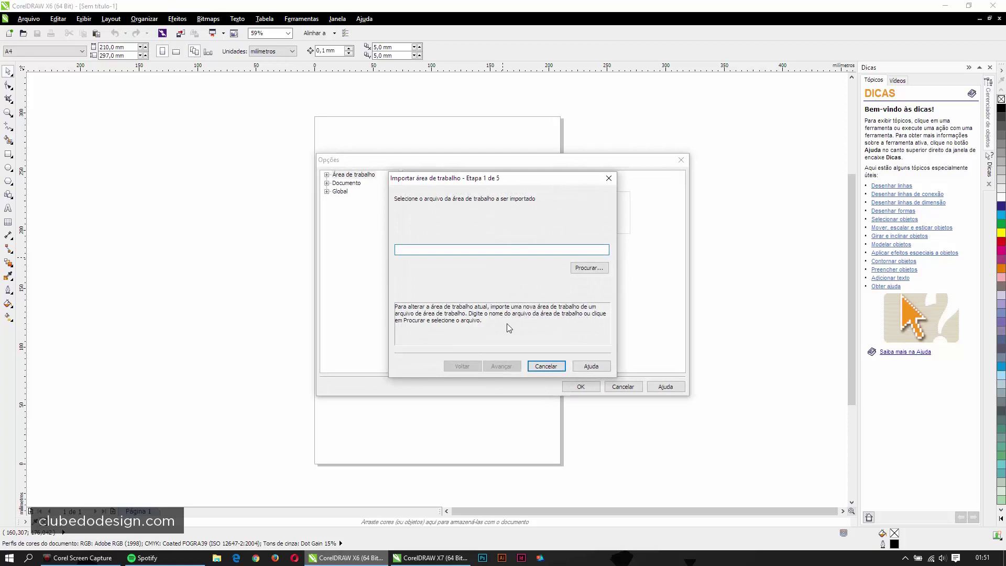
left_click(587, 268)
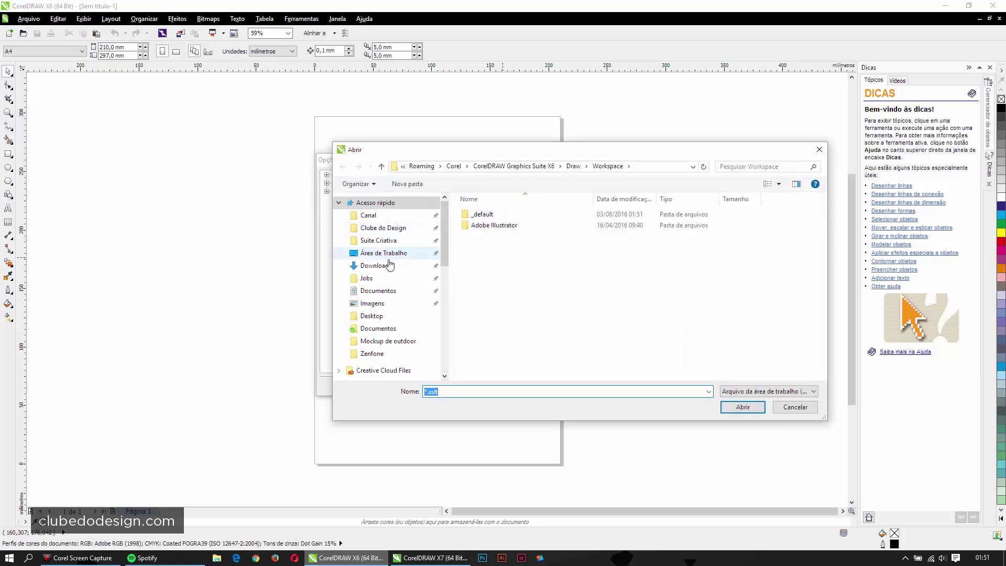
left_click(382, 253)
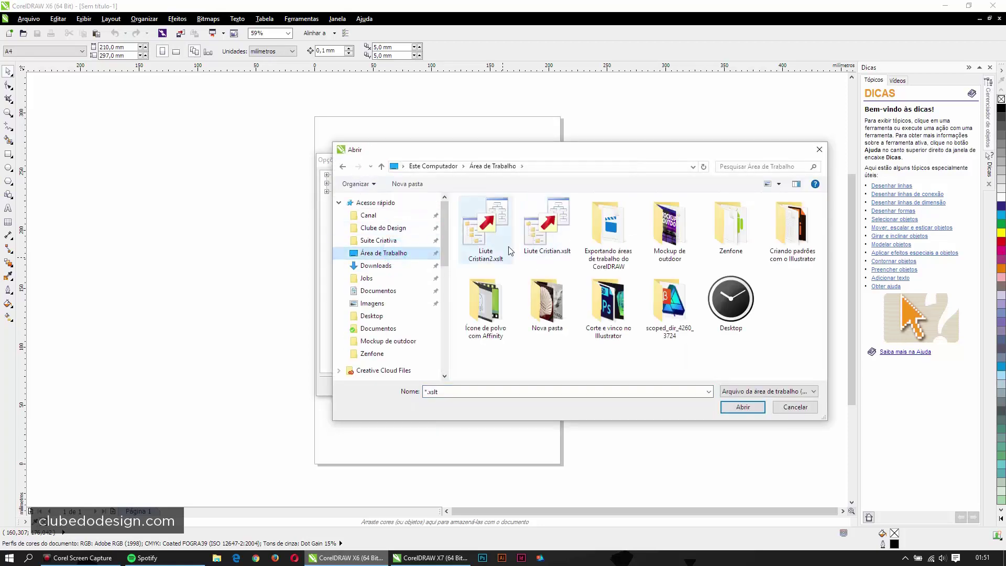
left_click(497, 240)
left_click(743, 407)
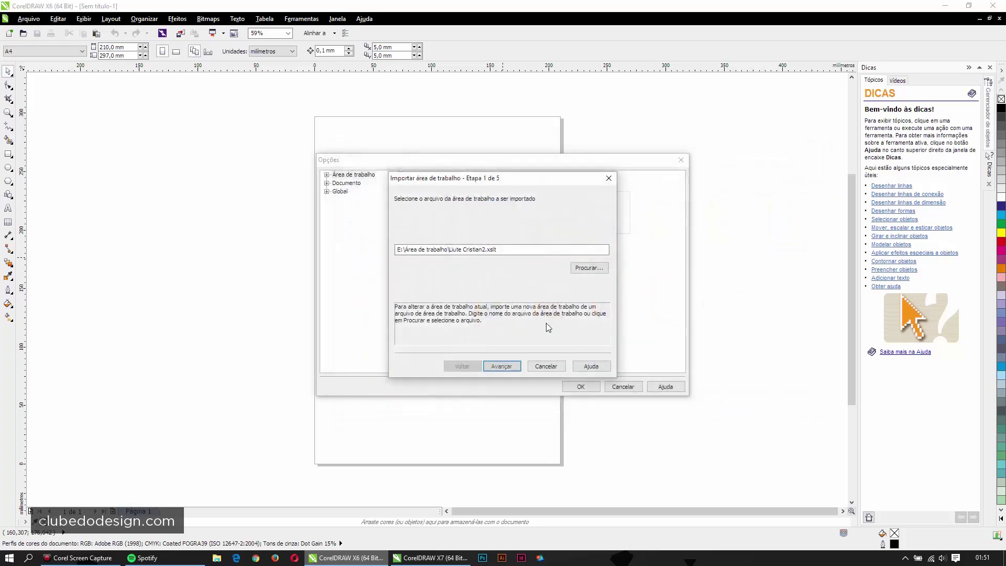
Step through the import wizard into the current workspace and finish it.
left_click(496, 366)
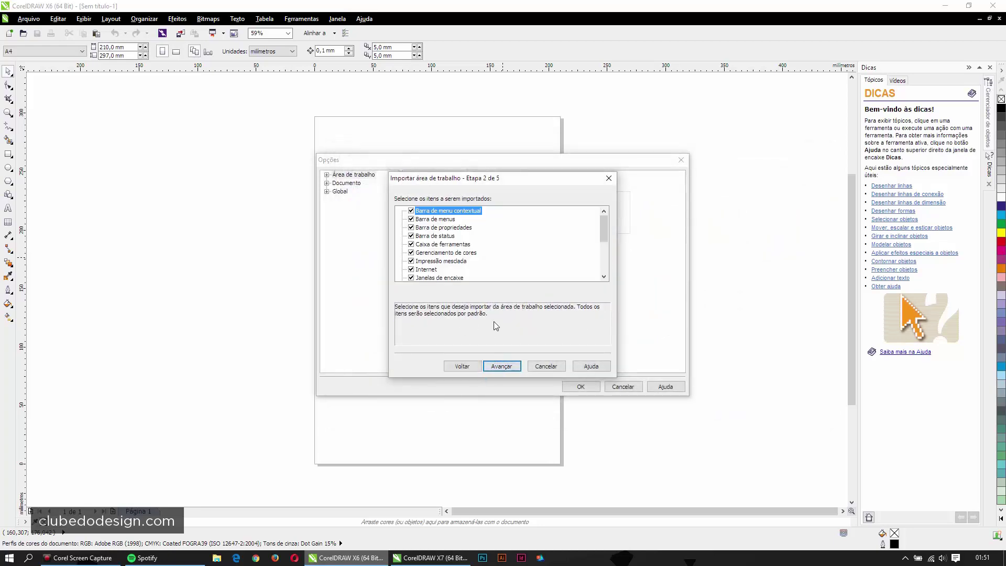
scroll(586, 237, "down", 3)
left_click(512, 369)
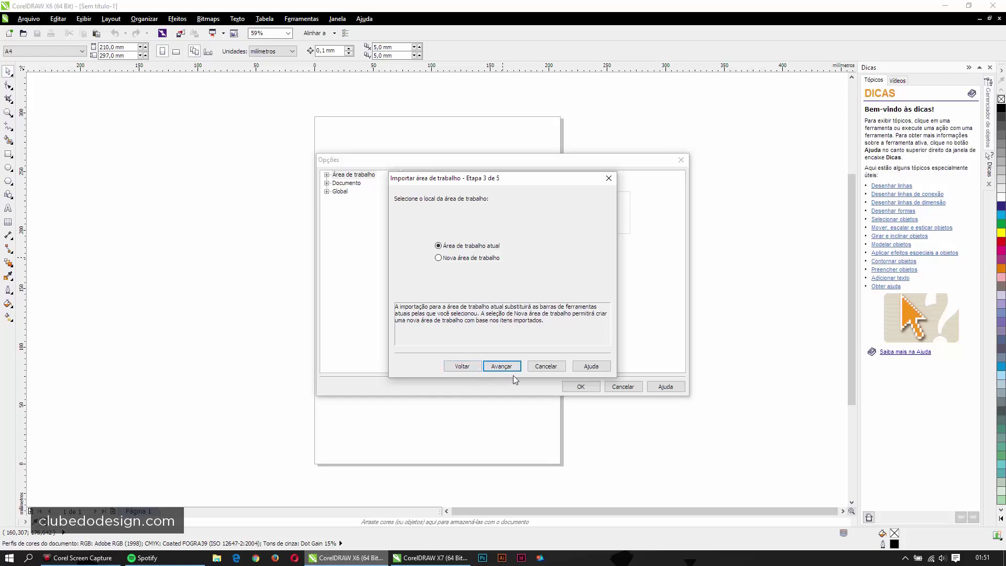
left_click(498, 365)
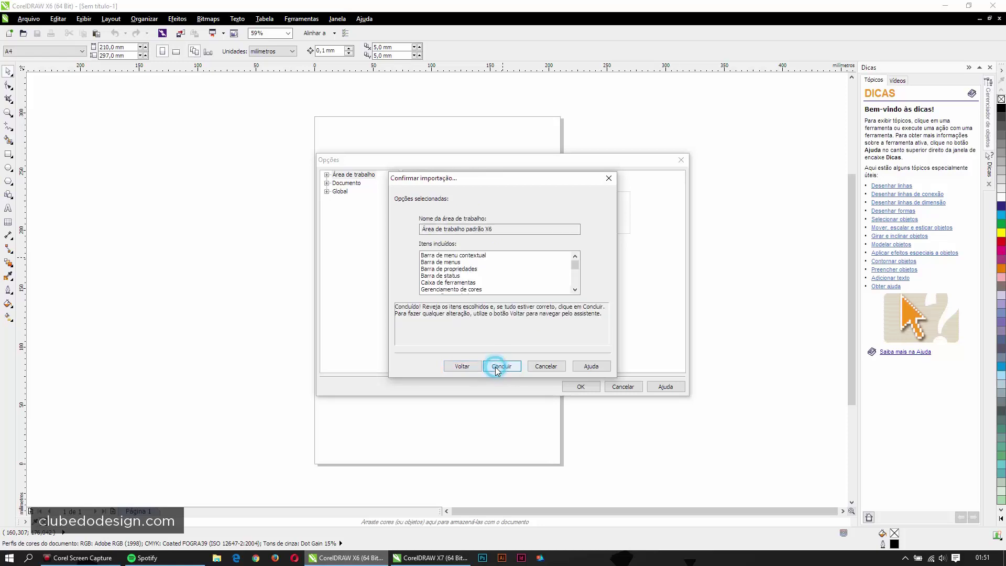
left_click(496, 367)
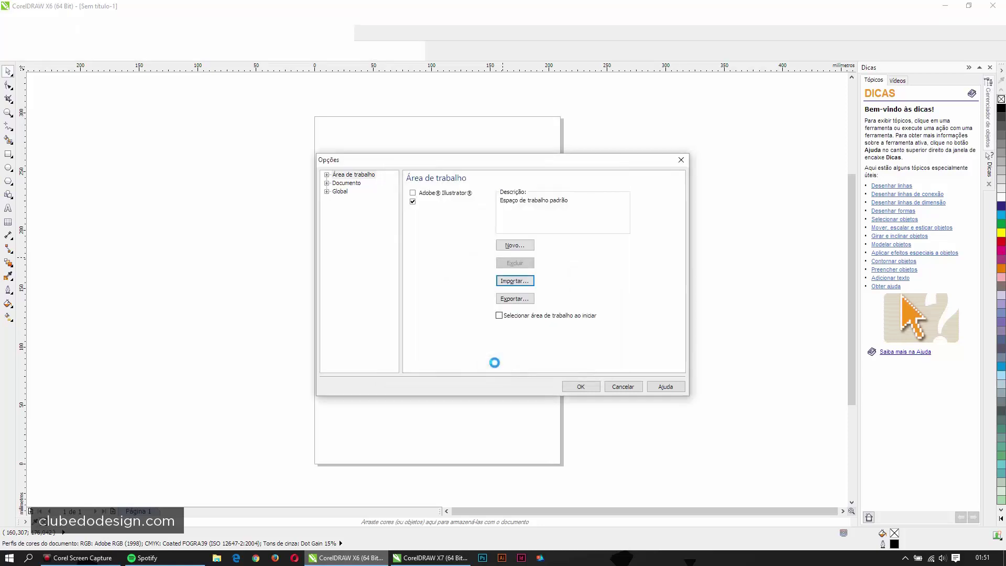
Apply the imported workspace and pick the Bézier tool from the curve flyout.
left_click(586, 387)
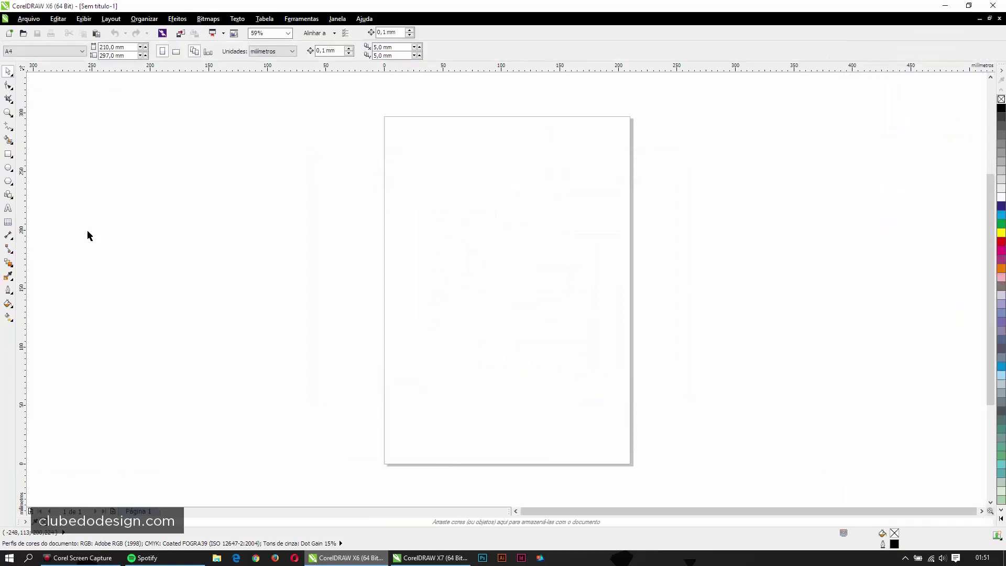
left_click(9, 128)
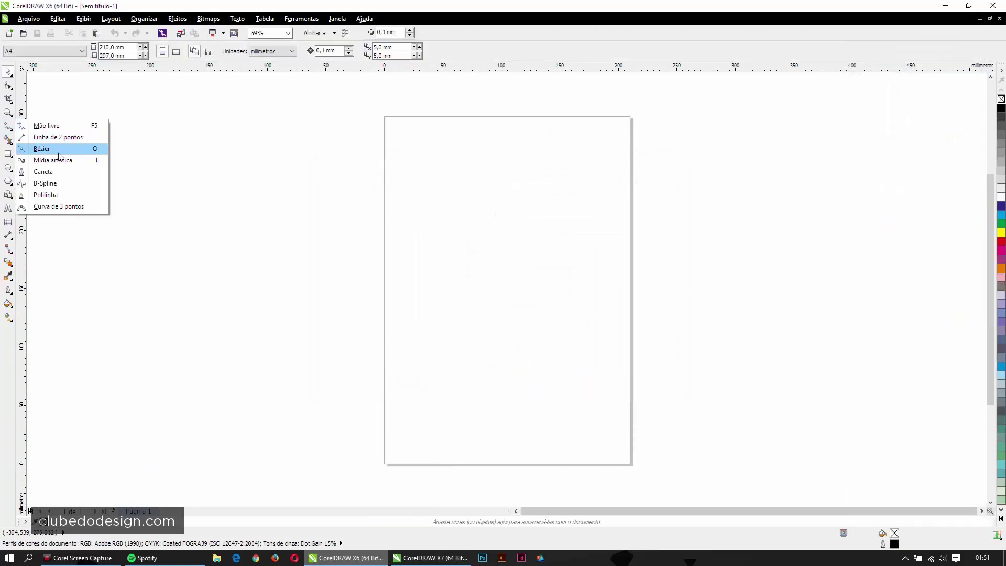
left_click(476, 210)
Draw a six-node test Bézier line on the page, then minimize CorelDRAW X6.
left_click(486, 173)
left_click(563, 169)
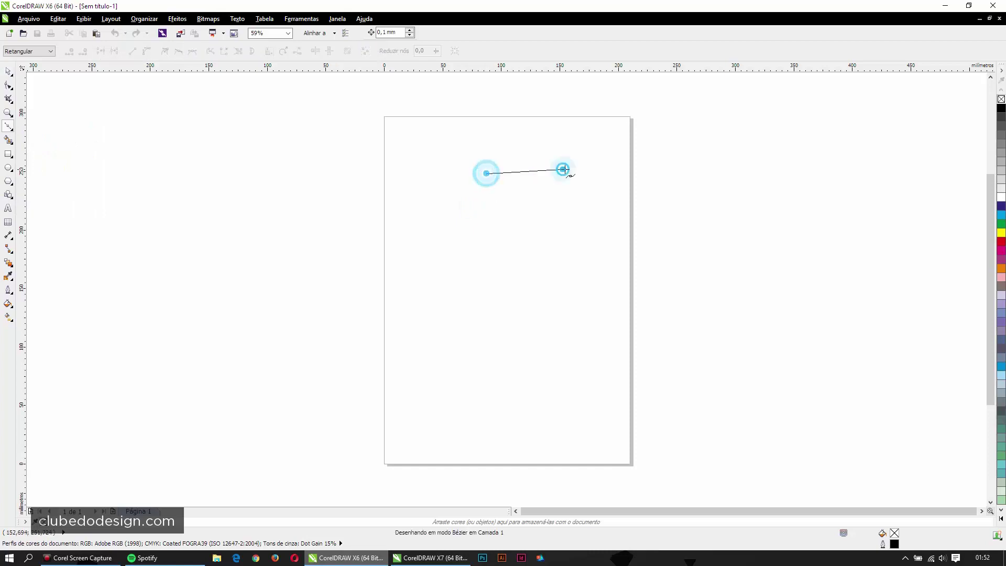
left_click(581, 219)
left_click(551, 275)
left_click(499, 270)
left_click(446, 227)
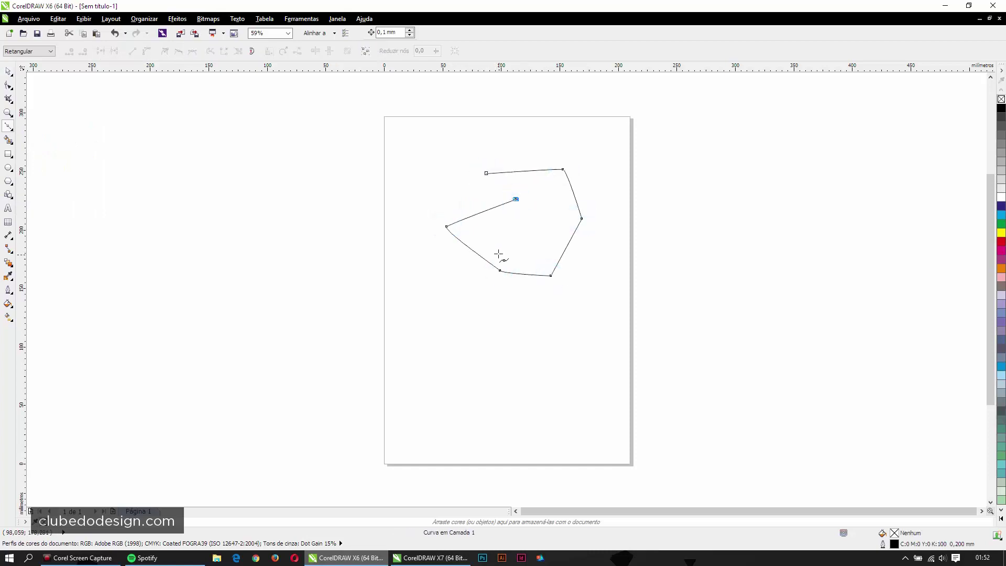
key("space")
left_click(505, 349)
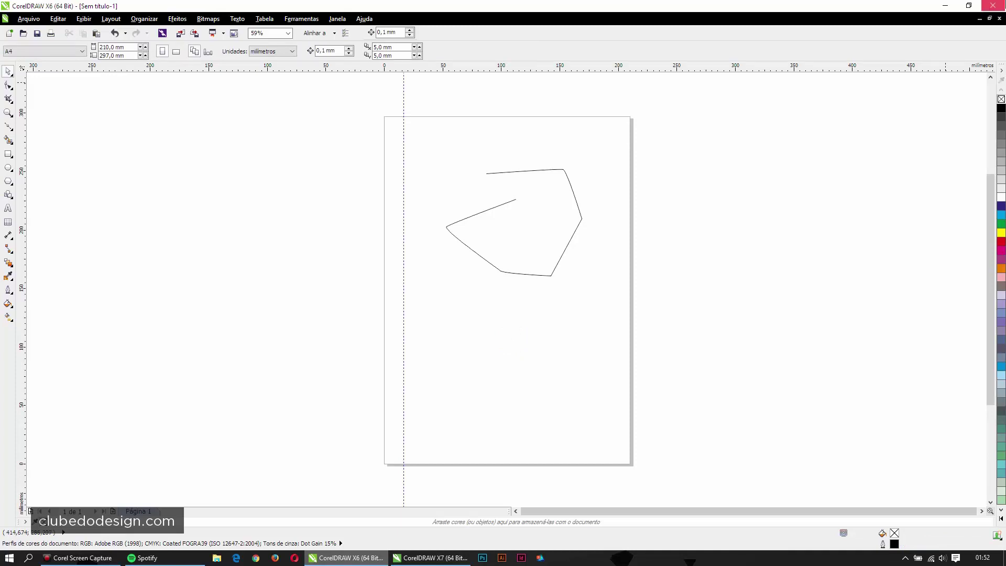
left_click(946, 5)
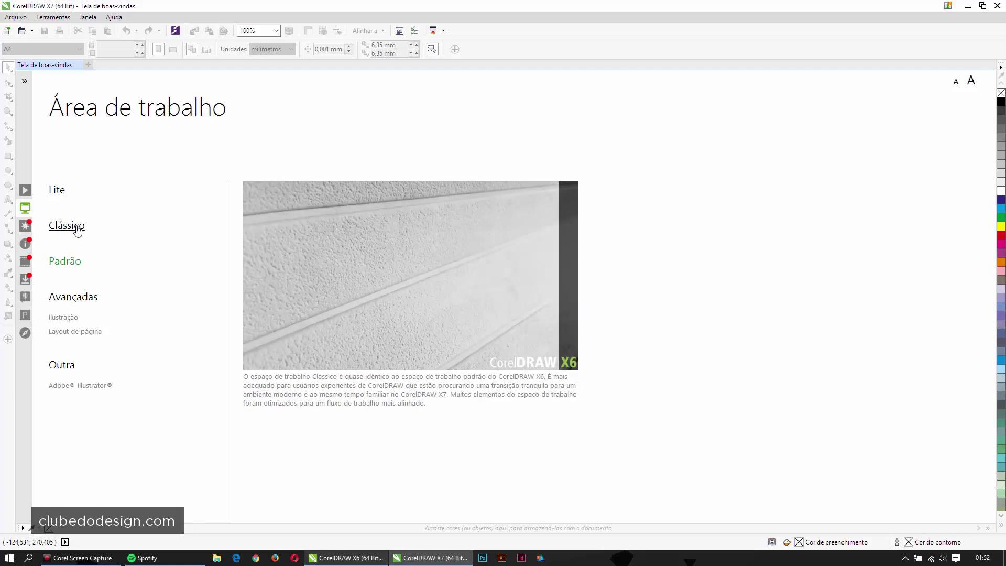
Apply the Clássico workspace from the welcome screen's Área de trabalho page.
left_click(77, 230)
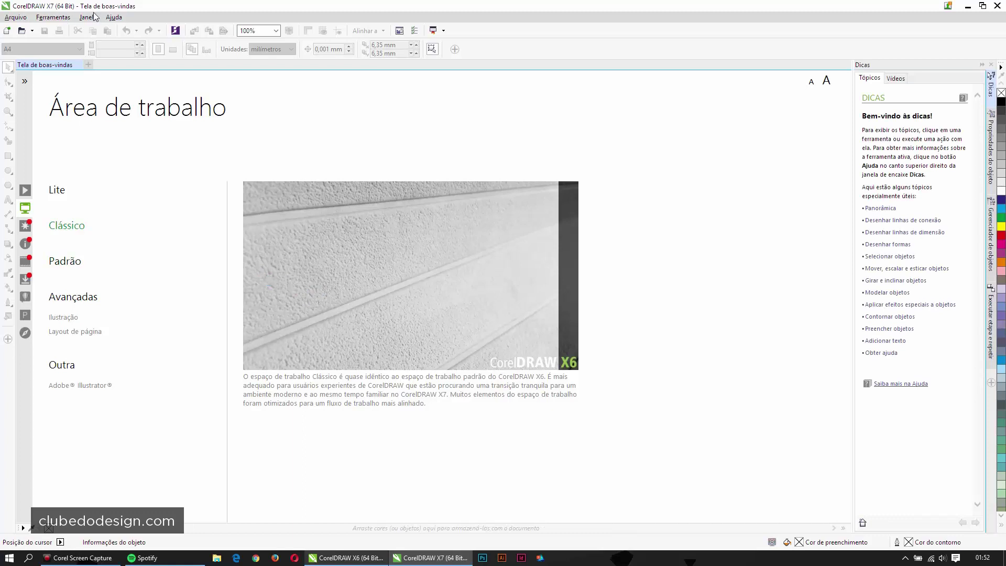
left_click(87, 17)
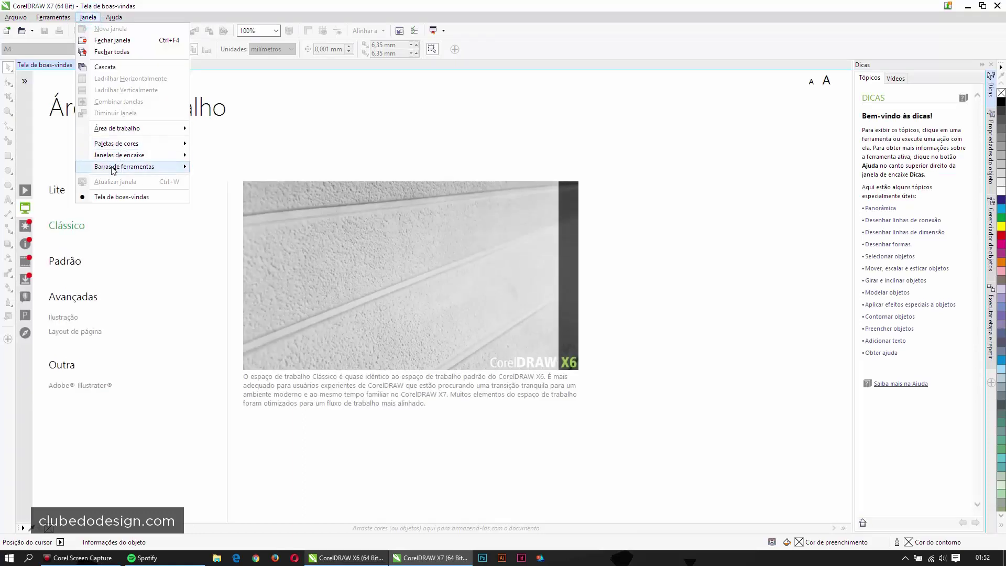
mouse_move(118, 128)
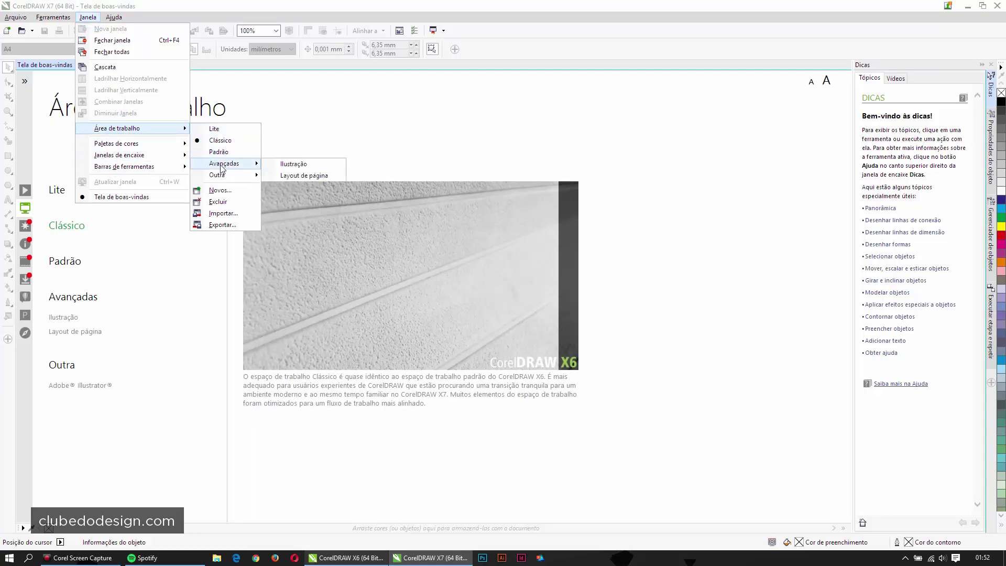
mouse_move(225, 175)
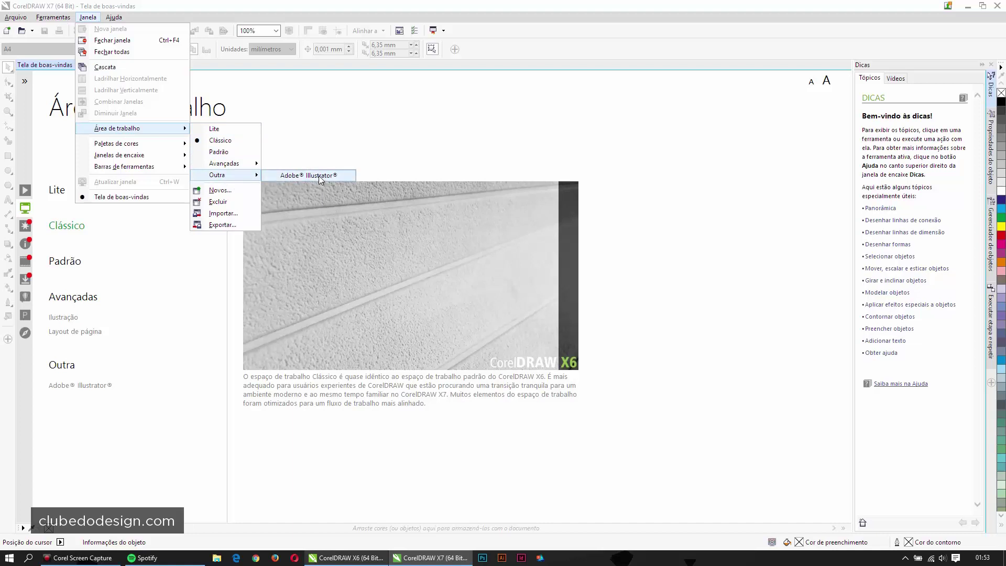
left_click(412, 135)
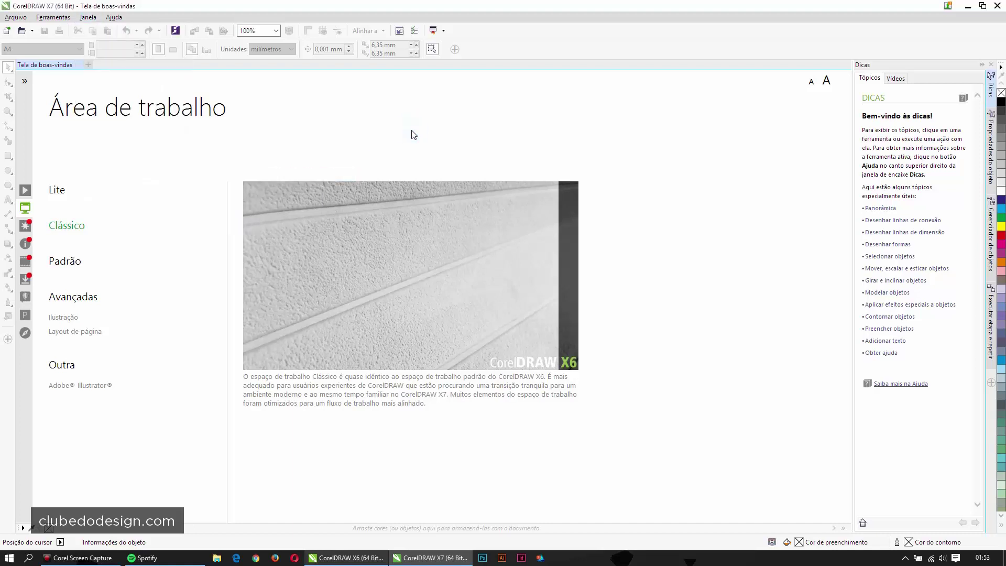
Close the Dicas docker and create a new blank document with default settings.
left_click(990, 65)
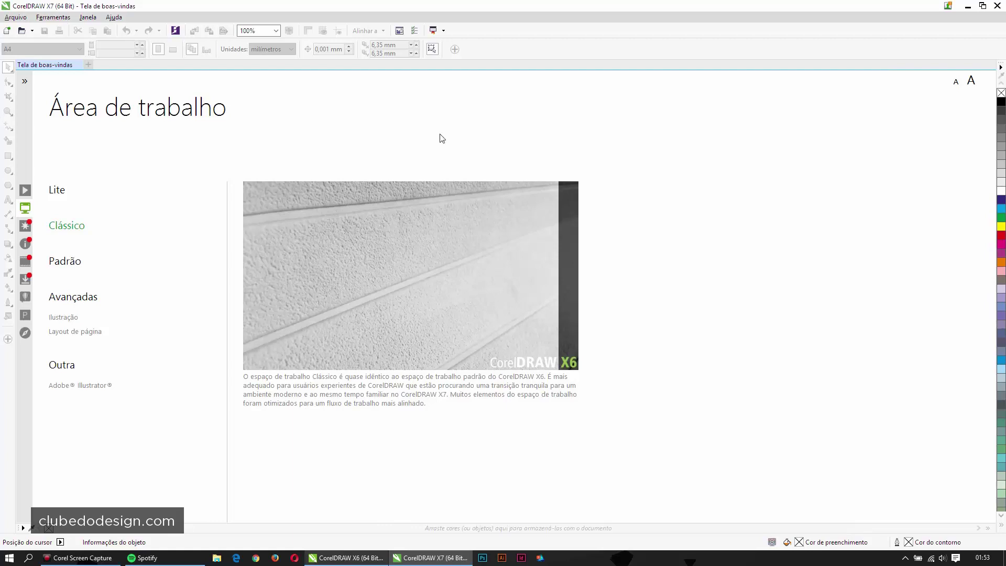
left_click(206, 138)
left_click(6, 30)
left_click(494, 389)
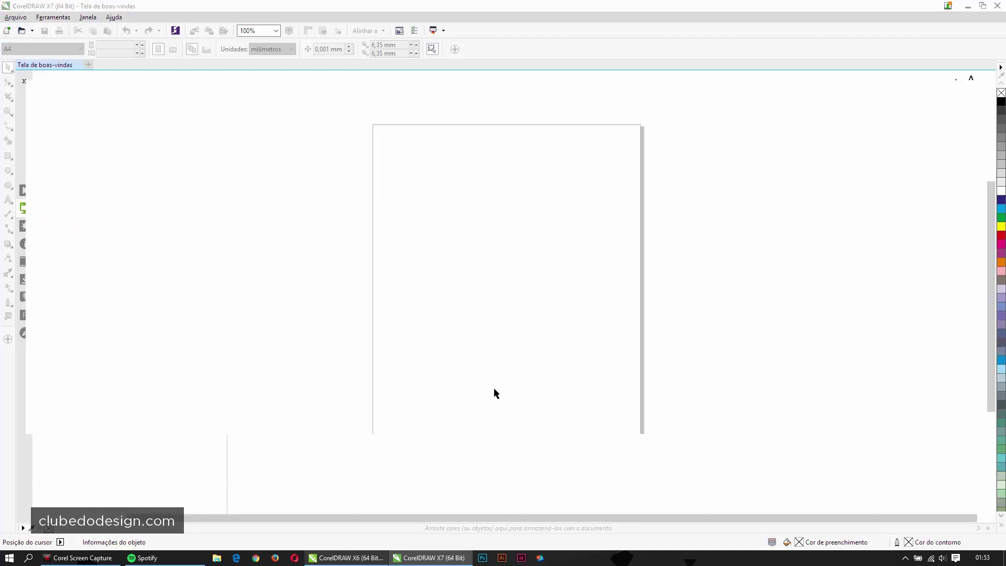
Make Bézier the curve tool and bring up the Ferramentas menu's colour management options.
left_click(7, 128)
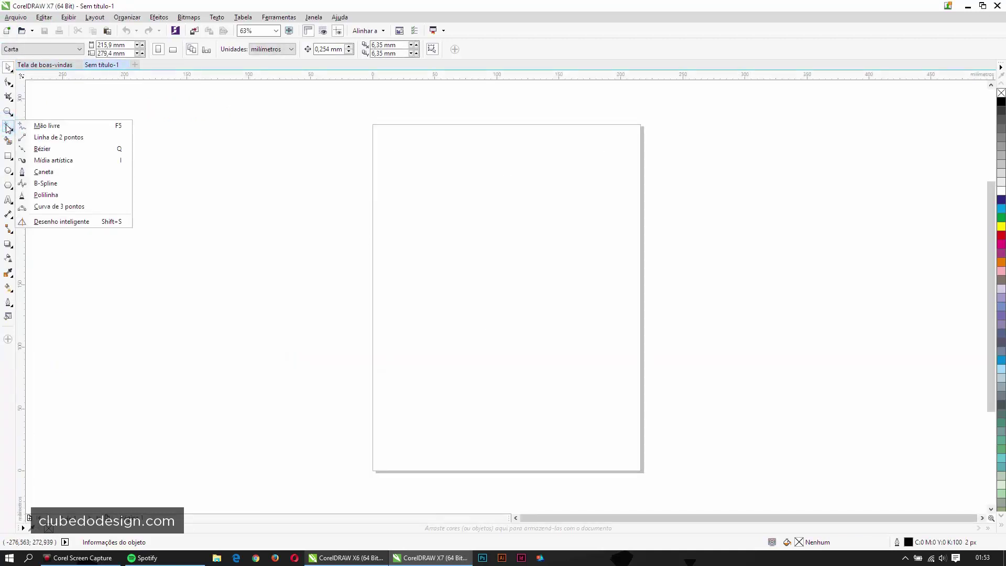
left_click(61, 149)
left_click(44, 18)
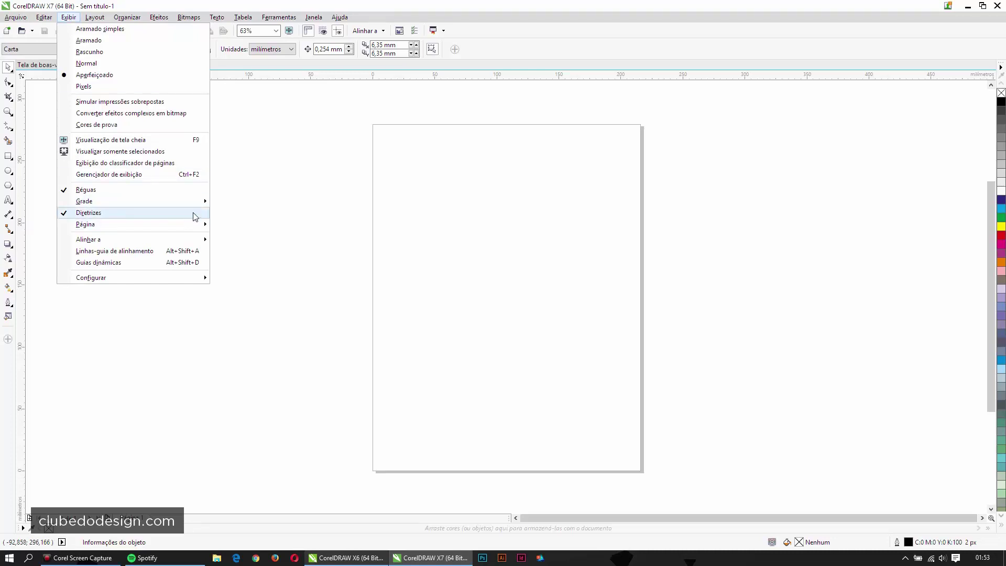
left_click(420, 186)
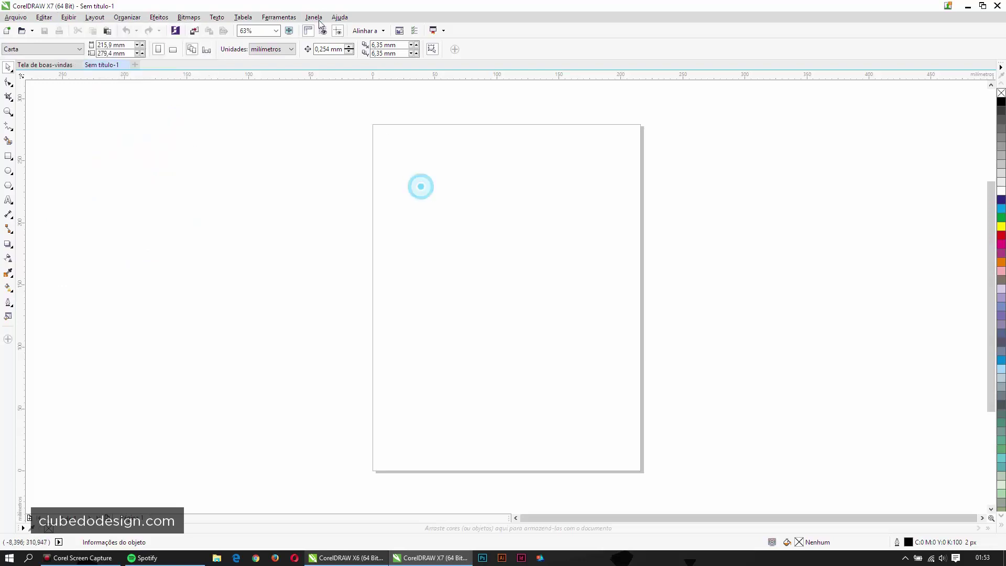
left_click(282, 18)
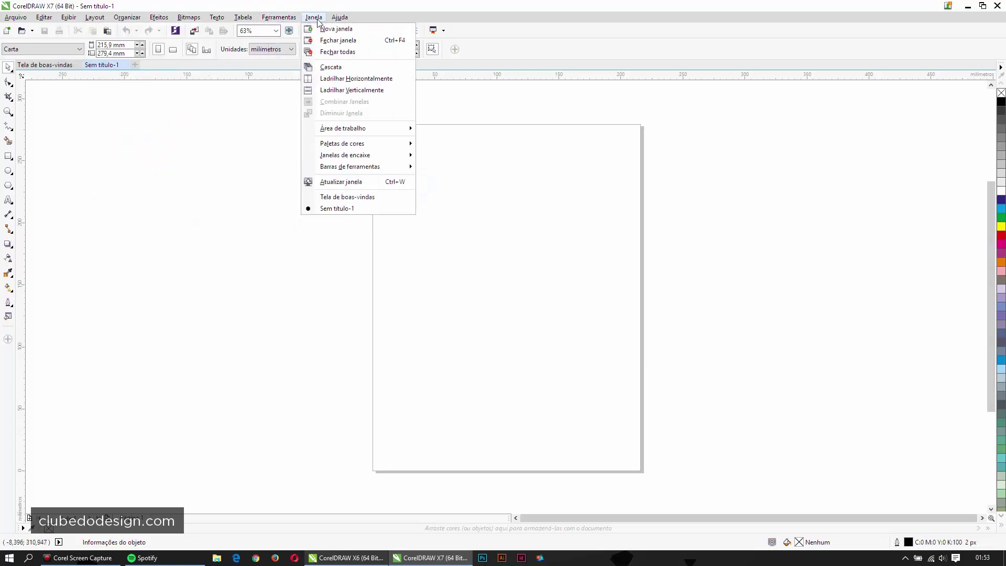
mouse_move(310, 67)
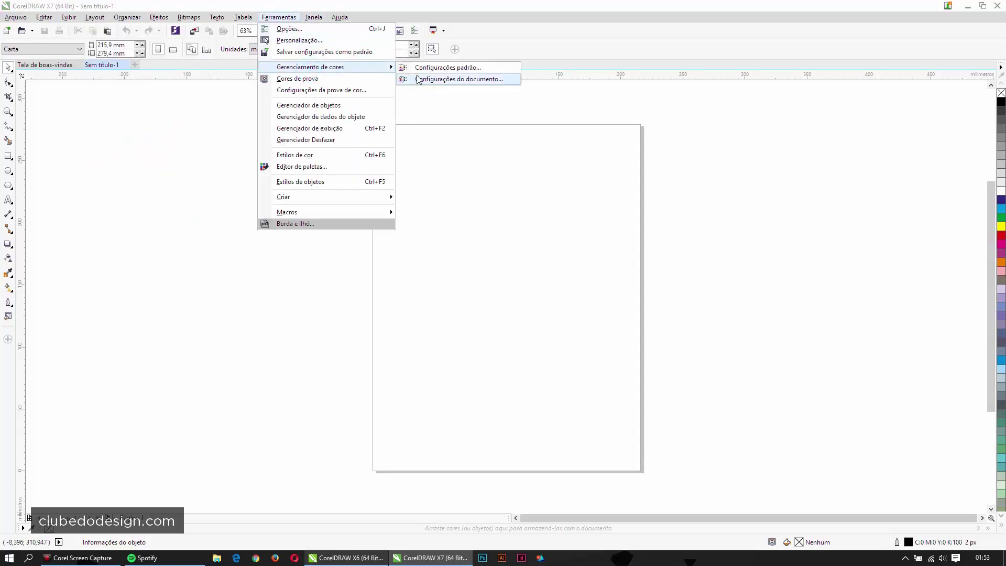
Enable the four 'Avisar sobre…' profile warnings under Abrir and Importar e colar.
left_click(431, 66)
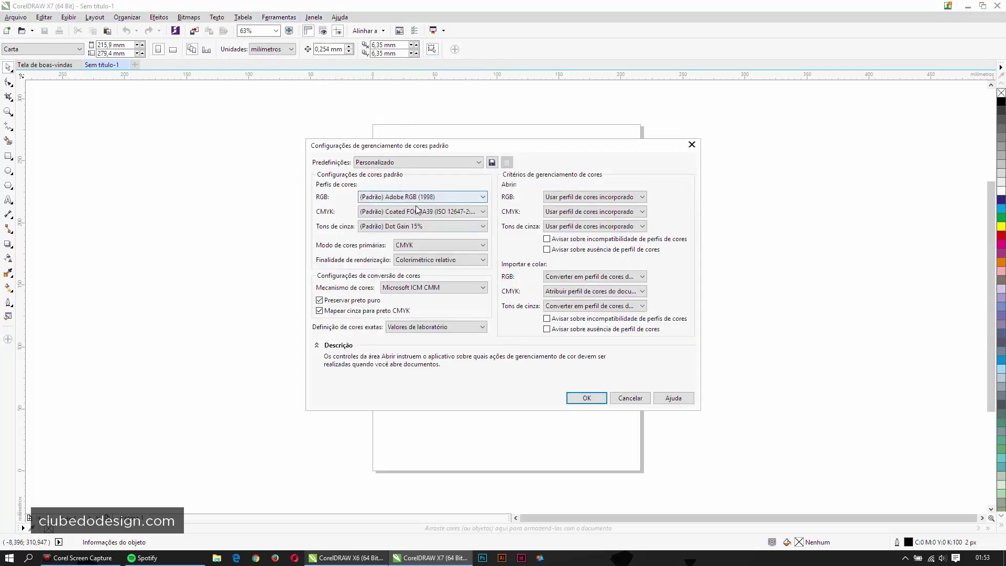
left_click(579, 249)
left_click(561, 319)
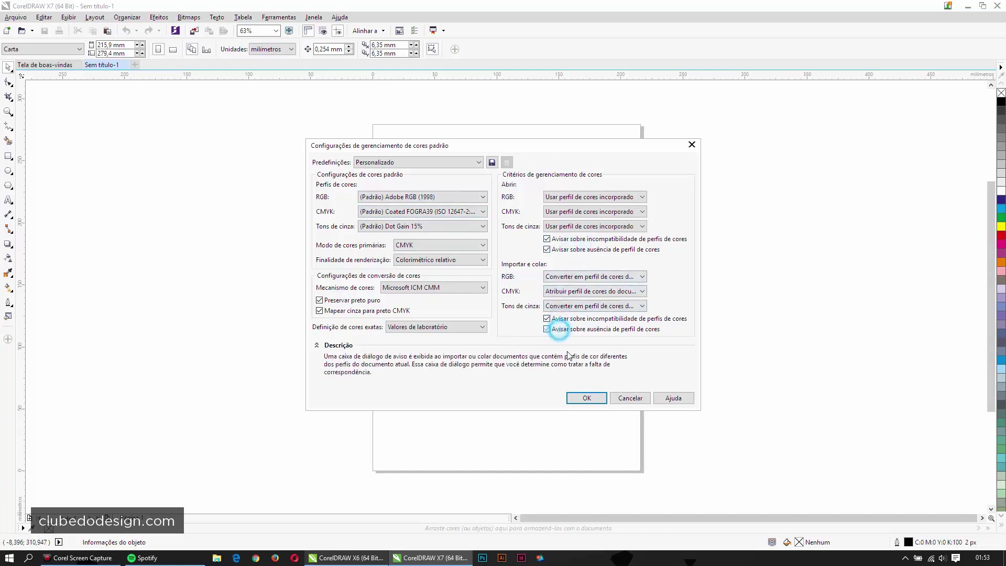
left_click(583, 394)
left_click(638, 355)
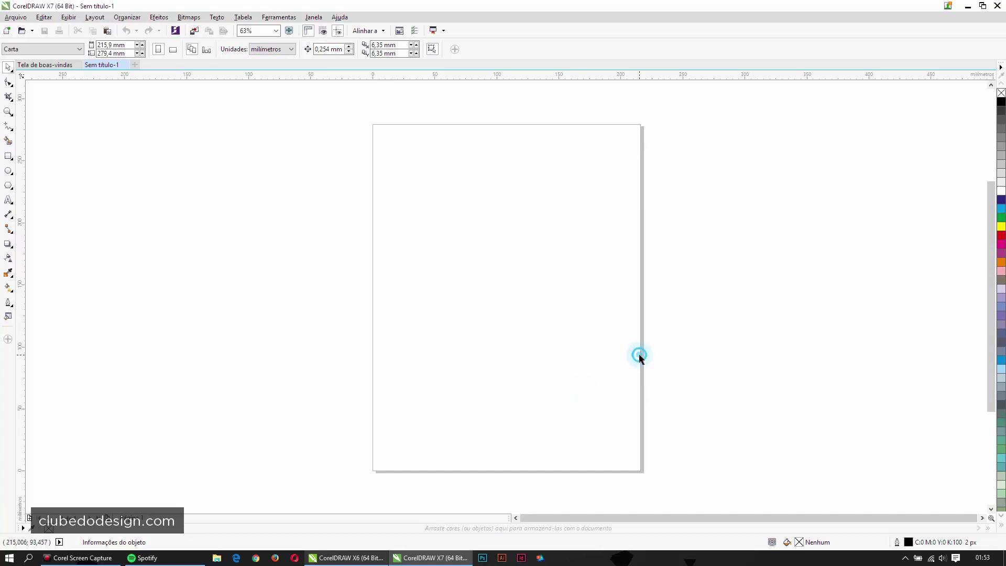
left_click(323, 49)
left_click(279, 17)
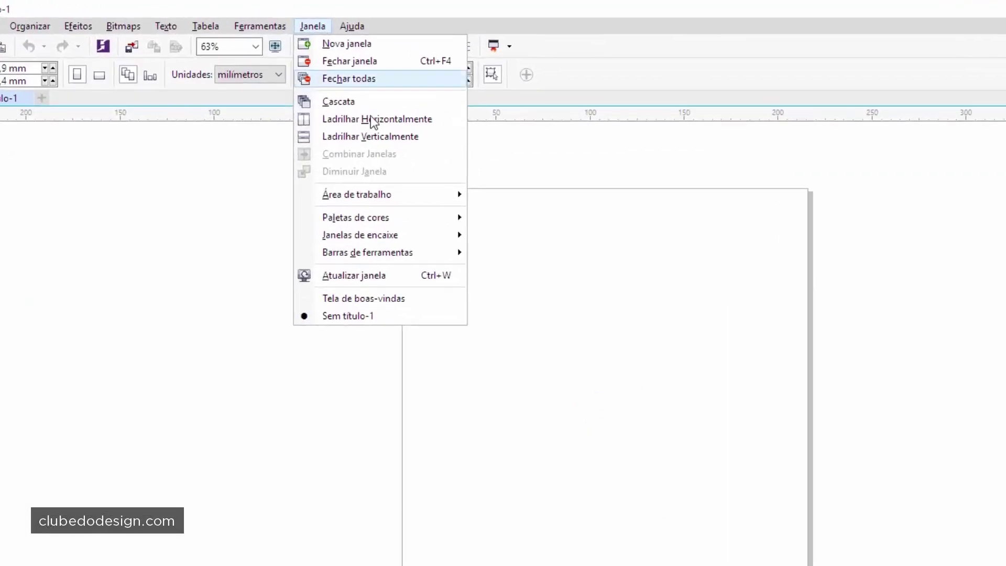
mouse_move(357, 194)
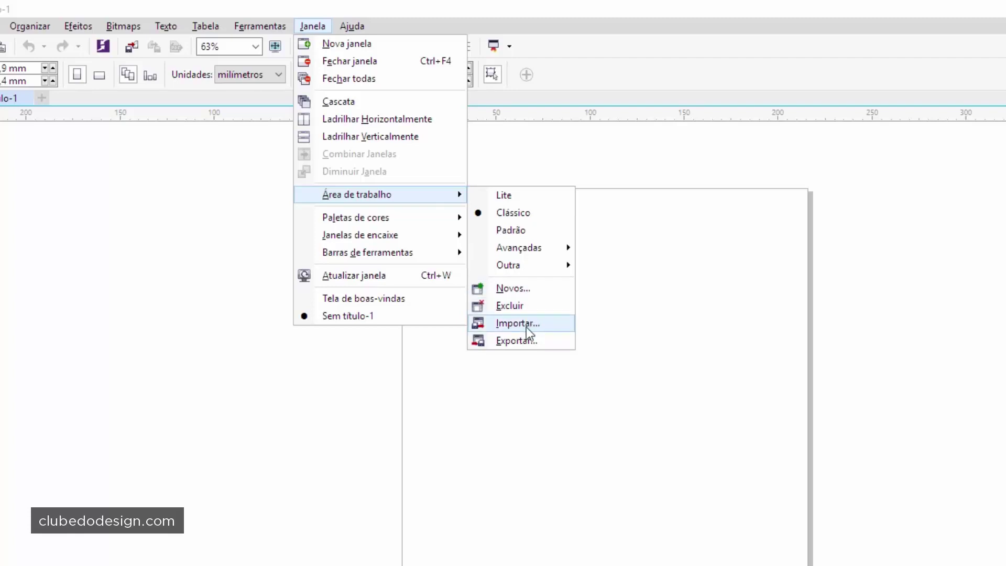
Export every workspace item, overwriting the existing .cdws file on the Desktop.
left_click(522, 340)
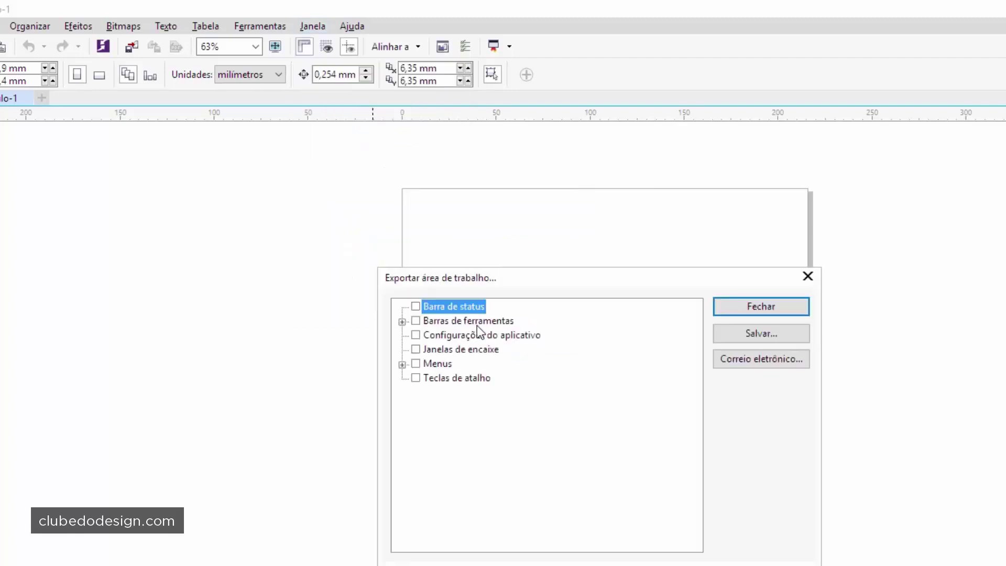
left_click(416, 320)
left_click(416, 334)
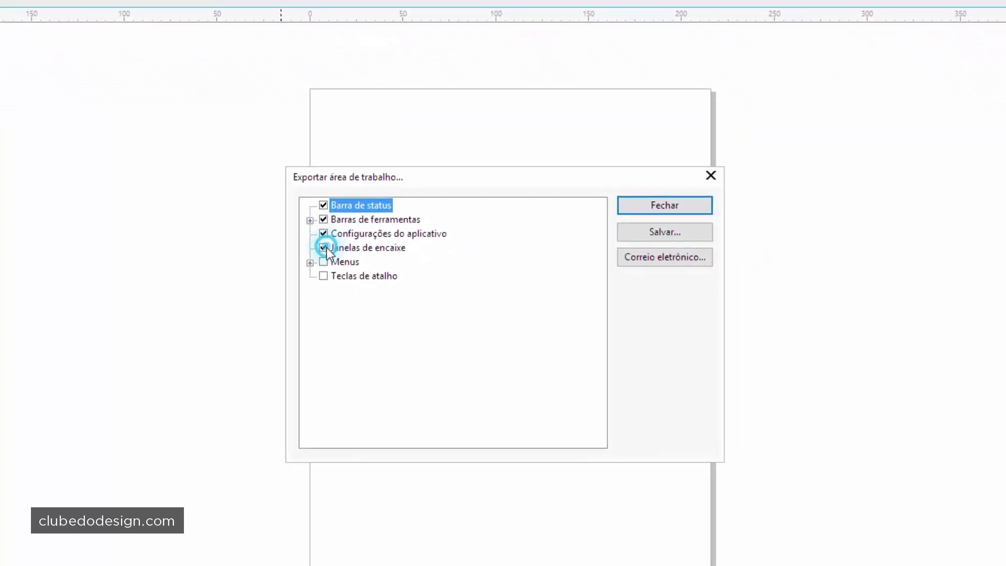
left_click(415, 363)
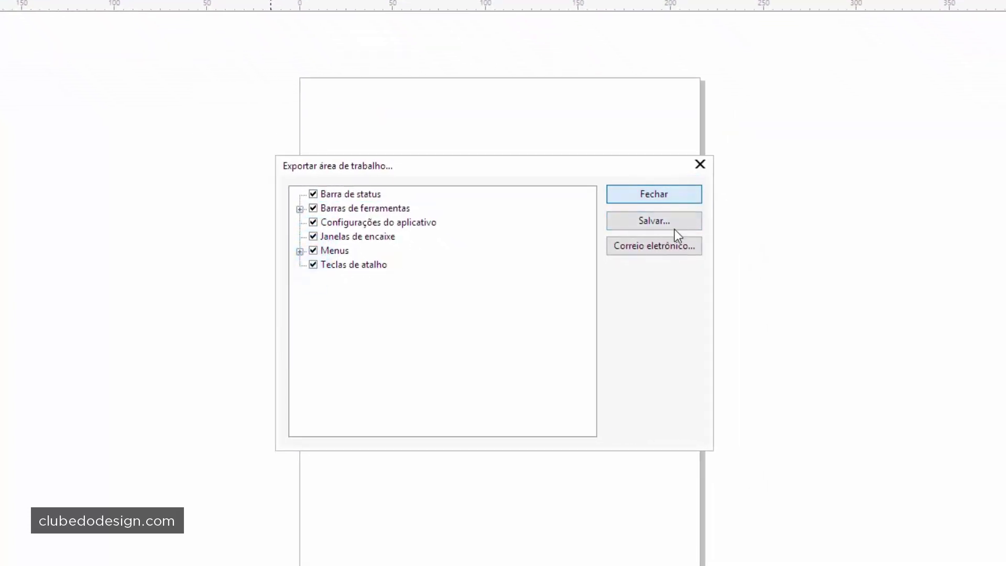
left_click(657, 220)
left_click(419, 235)
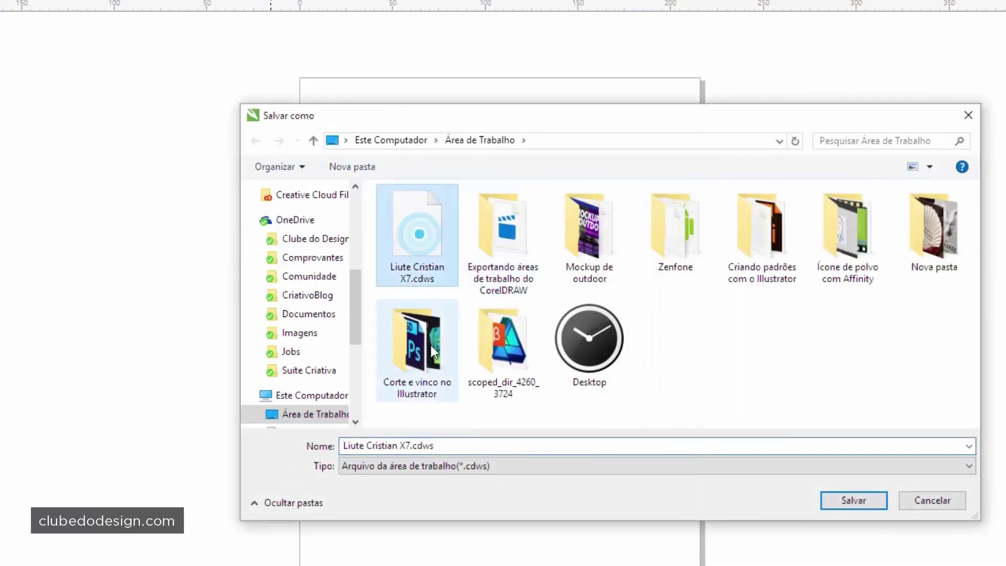
left_click(845, 495)
left_click(532, 310)
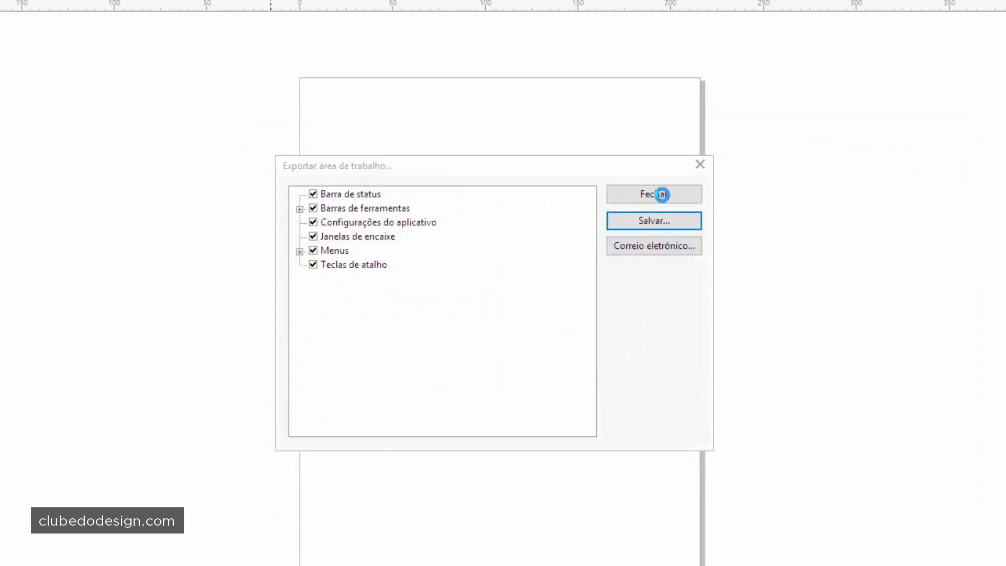
left_click(658, 193)
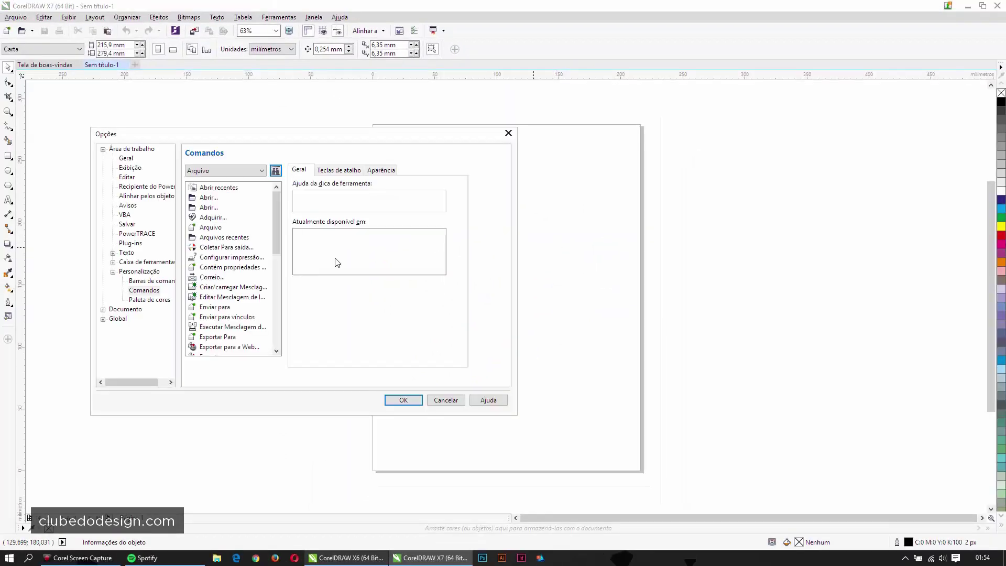
Check Clássico is the active workspace in Options, then close Options.
left_click(134, 150)
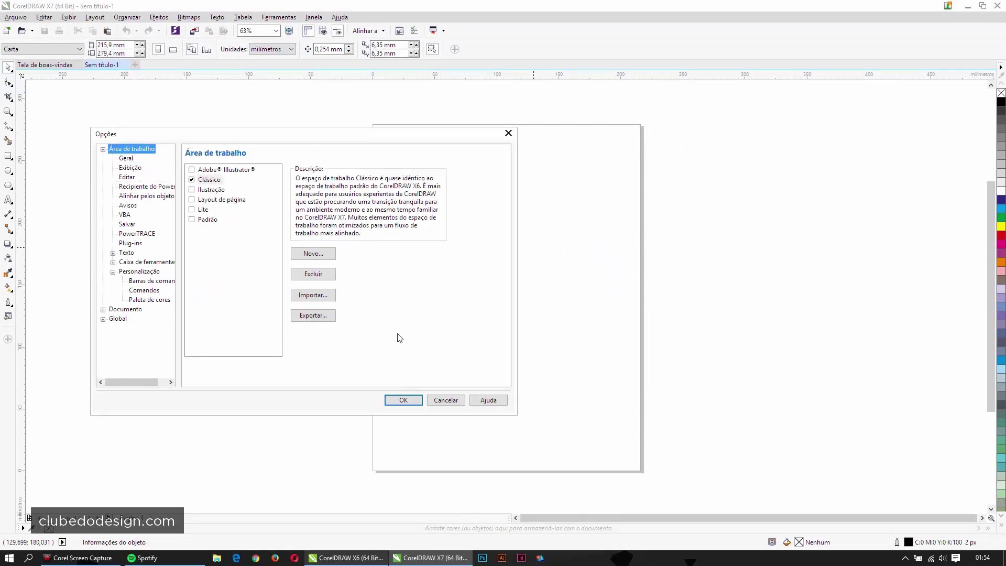
key("Return")
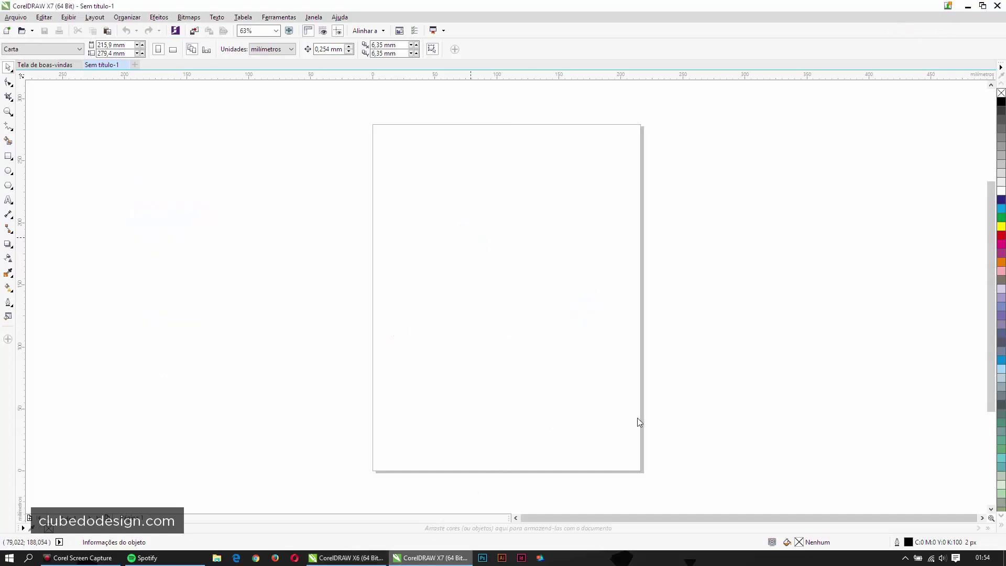
Close CorelDRAW X7 and relaunch it holding F8, accepting the factory workspace reset.
left_click(997, 5)
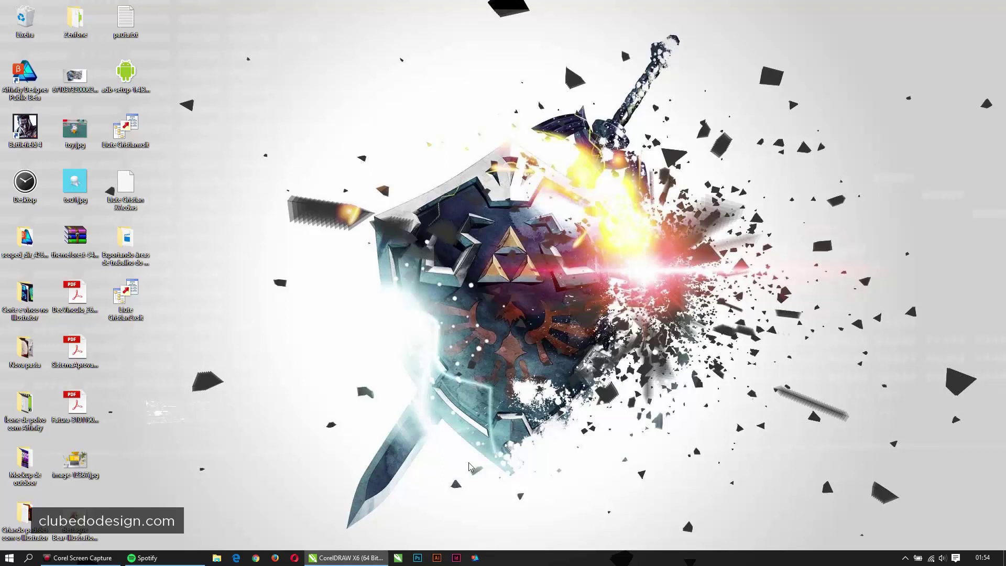
left_click(400, 558)
left_click(400, 558)
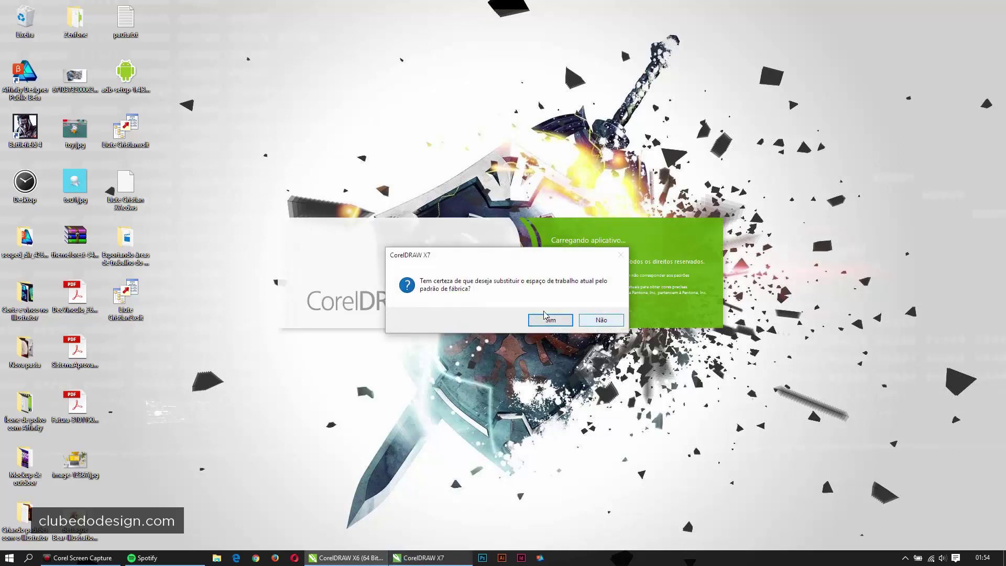
left_click(550, 320)
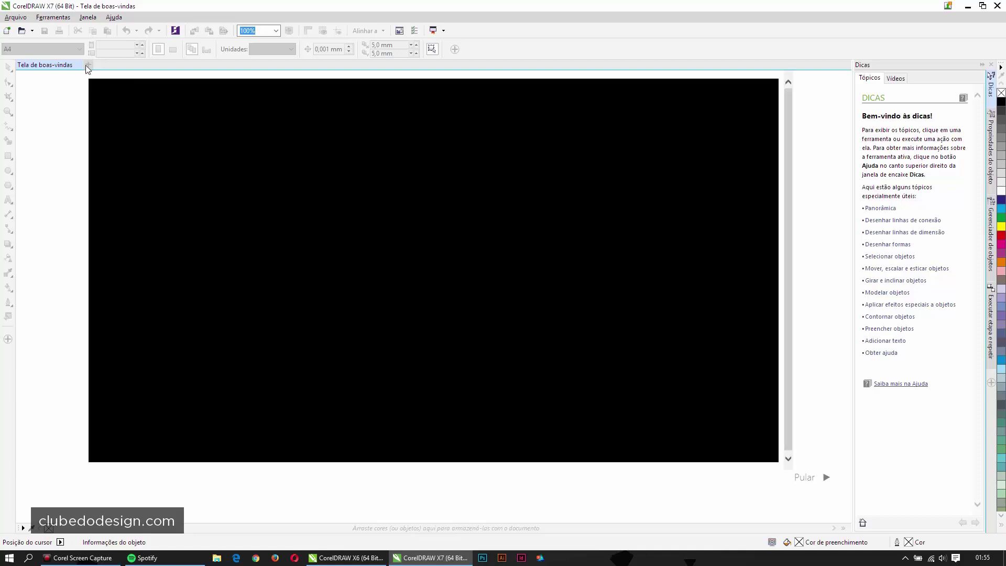
Close the welcome screen, create blank A4 document Sem título-1, and select the Bézier tool.
left_click(88, 64)
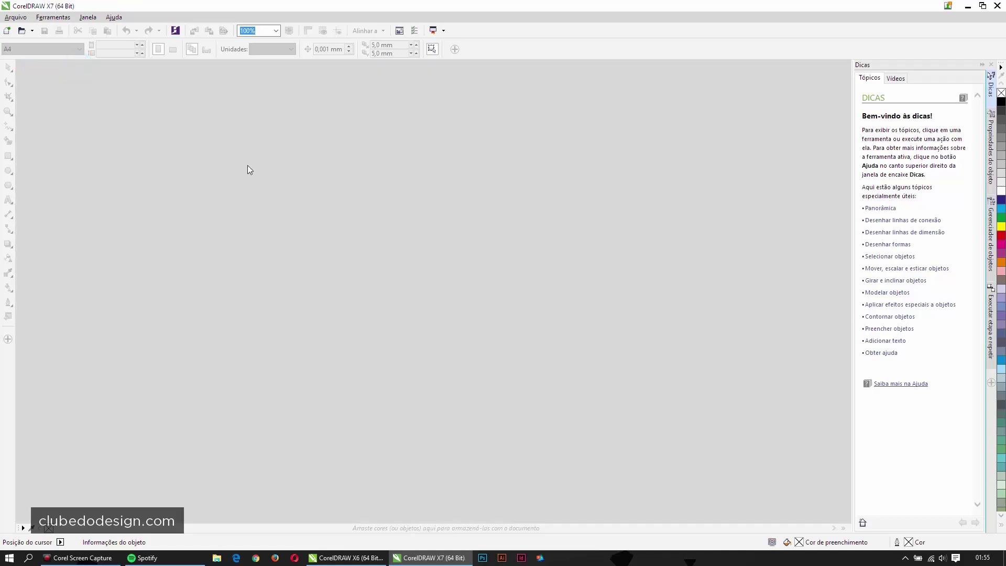
left_click(6, 31)
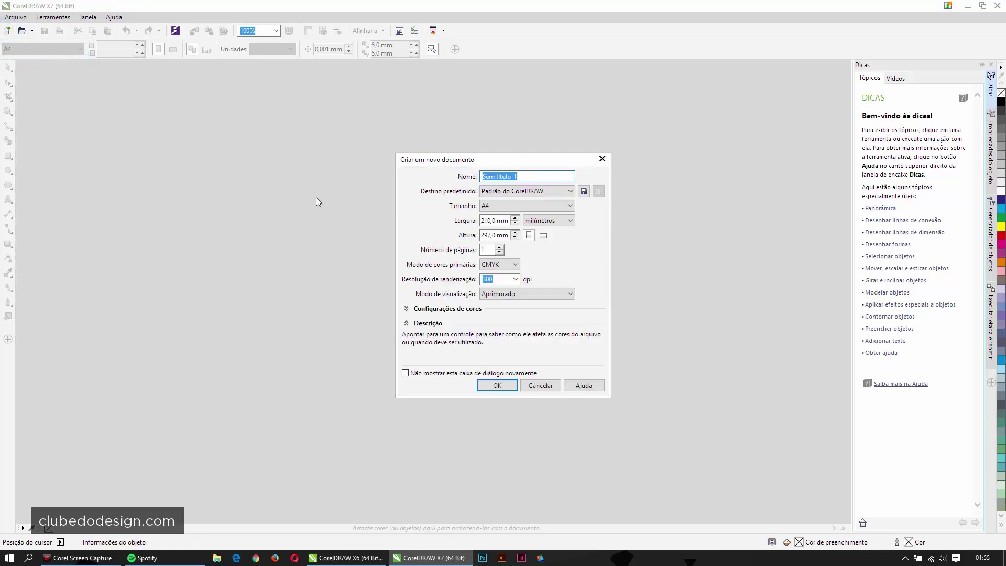
key("Return")
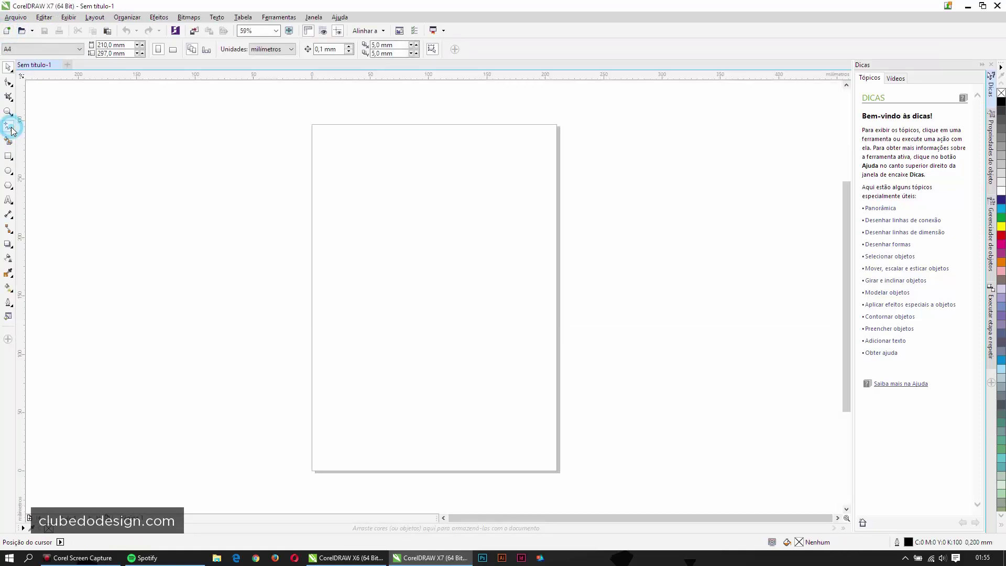
left_click(11, 128)
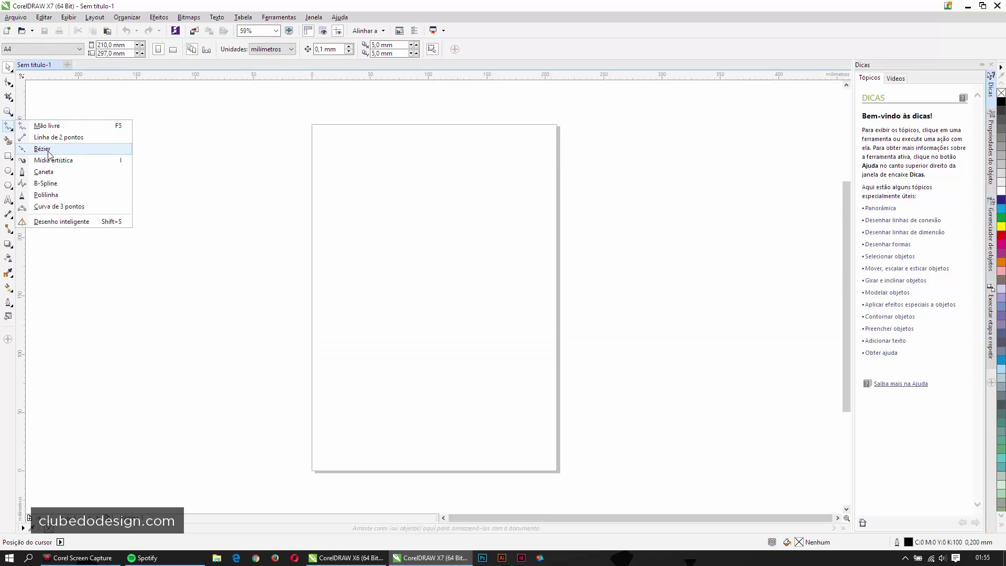
left_click(42, 151)
left_click(313, 18)
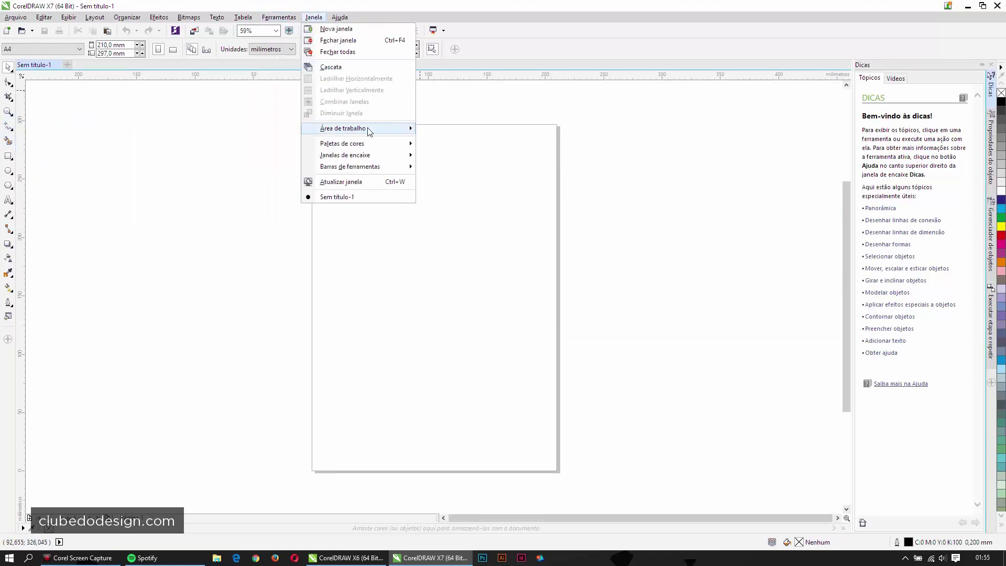
Start a workspace import and pick the exported Clássico .cdws file from the Desktop.
mouse_move(344, 128)
left_click(448, 213)
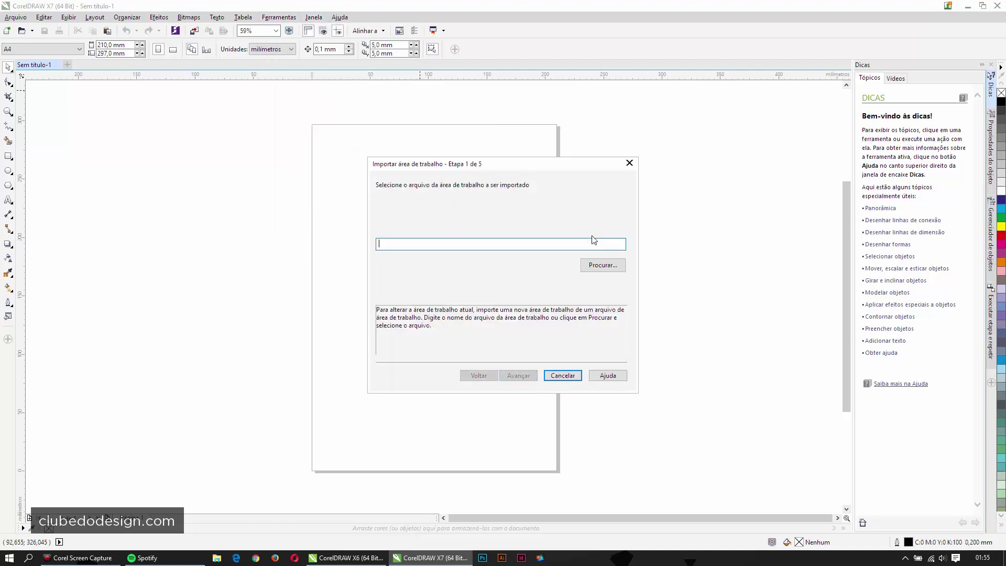
left_click(603, 266)
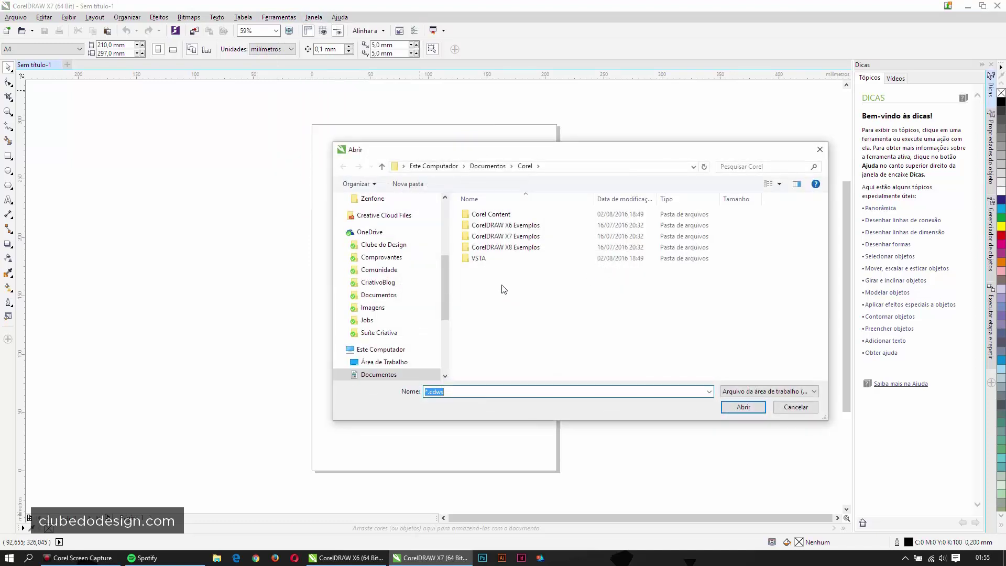
scroll(439, 303, "down", 2)
left_click(439, 303)
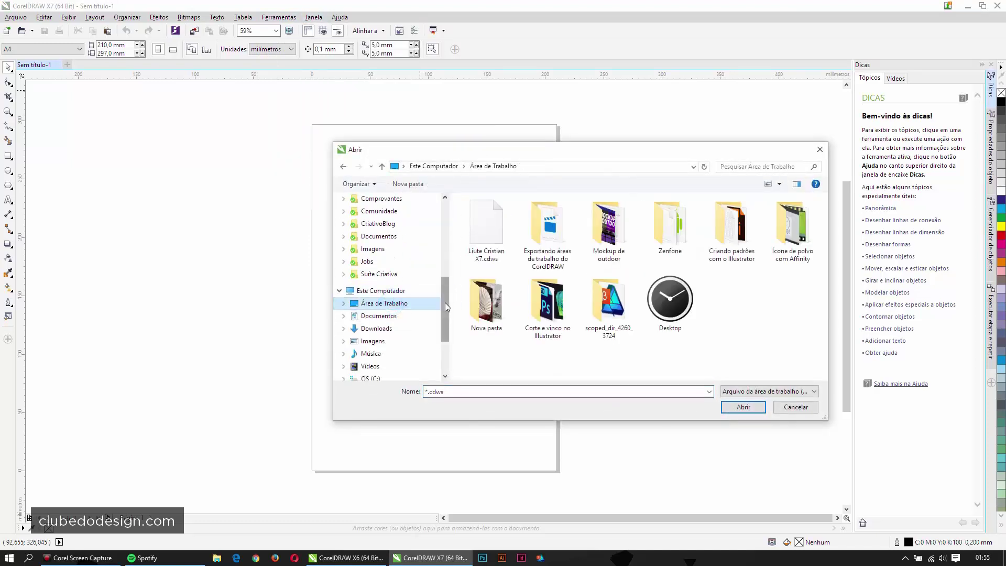
scroll(445, 303, "up", 3)
double_click(487, 225)
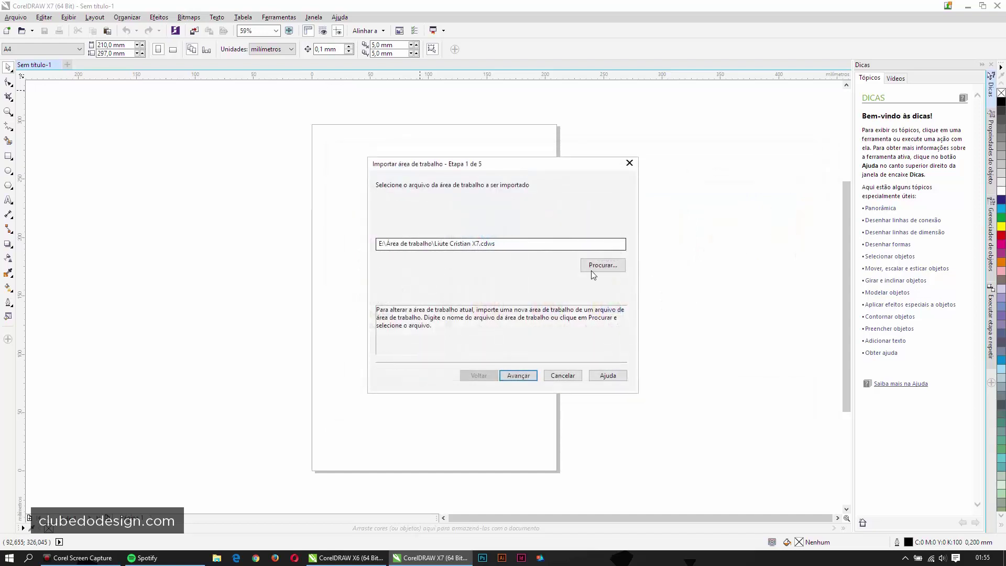
Advance through the import wizard and finish importing the Clássico workspace.
left_click(525, 378)
left_click(518, 375)
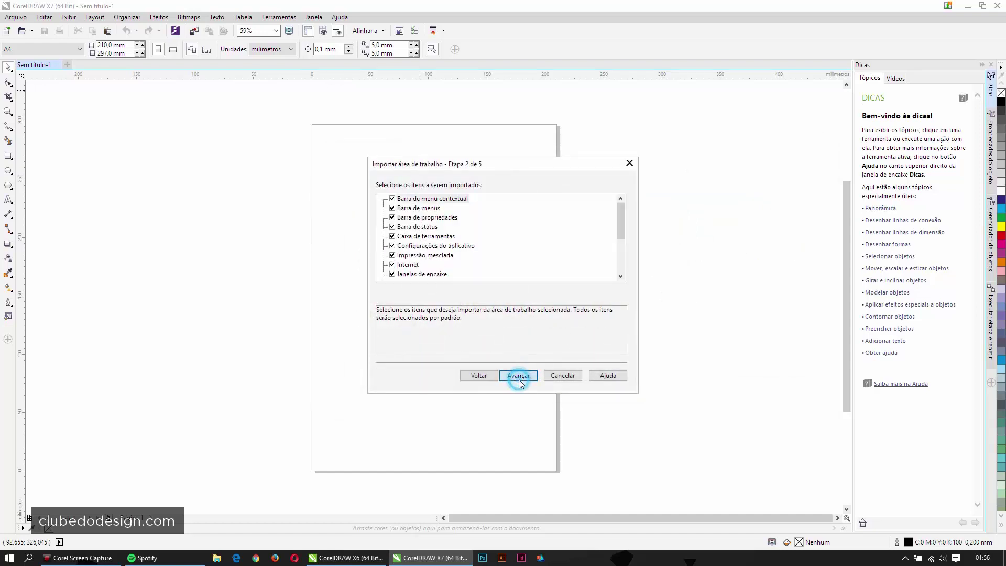
left_click(524, 377)
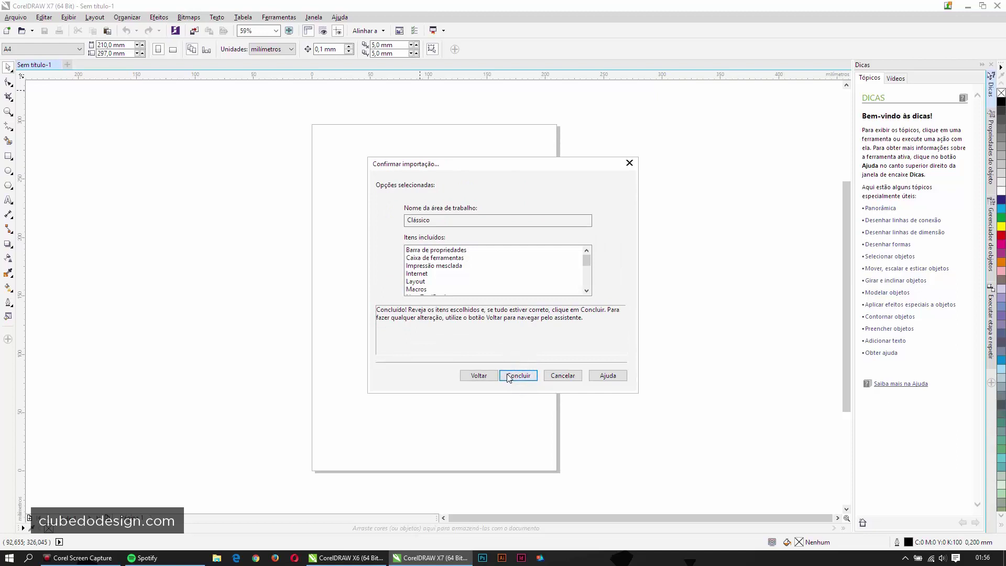
left_click(518, 376)
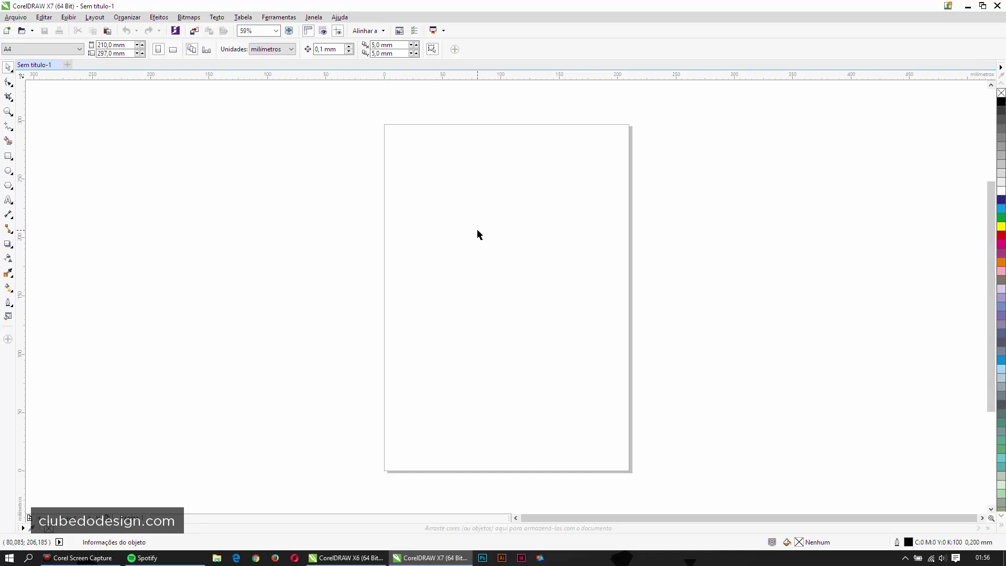
Open the Linha de 2 pontos tool's command Properties from its Personalizar right-click menu.
left_click(9, 127)
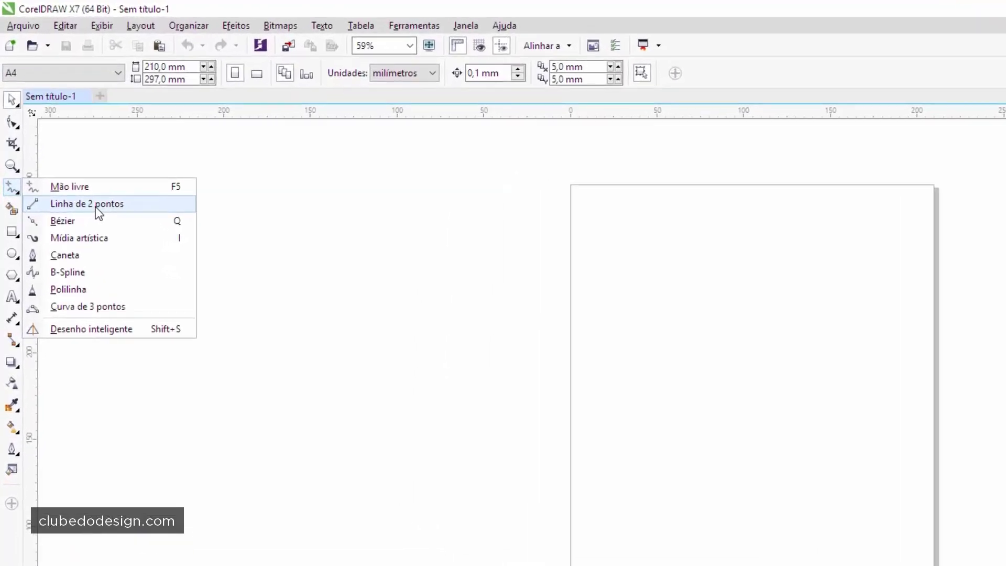
right_click(95, 207)
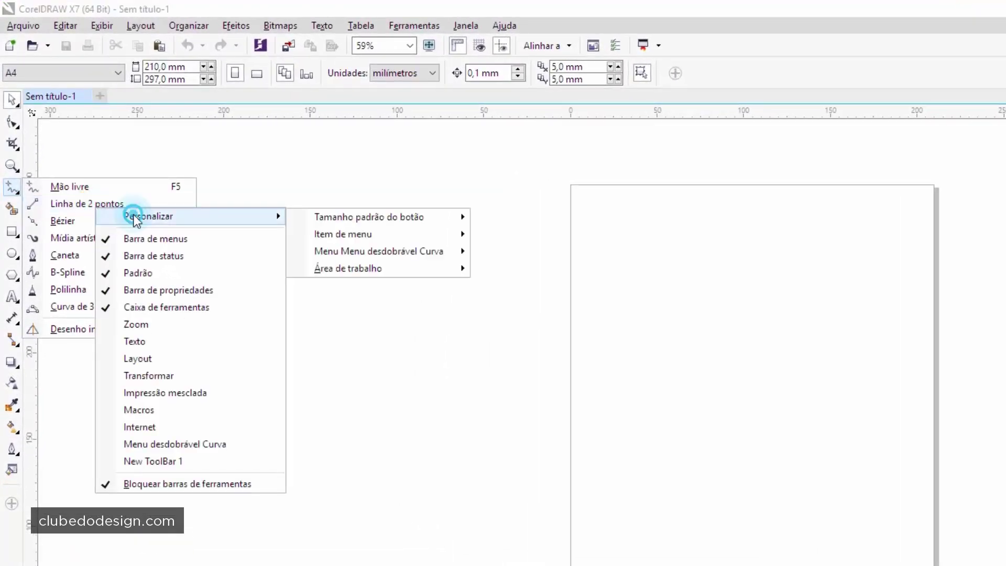
mouse_move(188, 215)
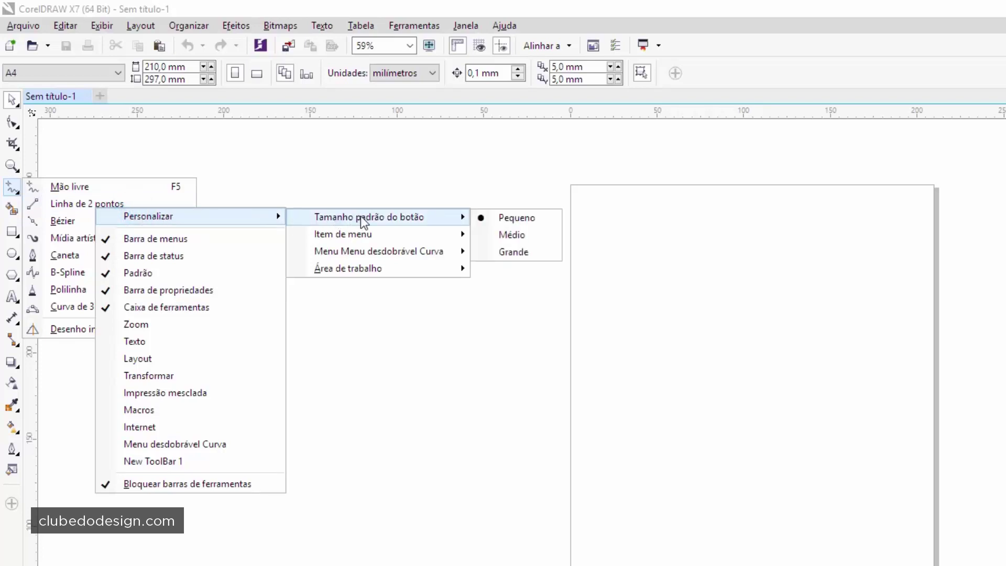
mouse_move(343, 234)
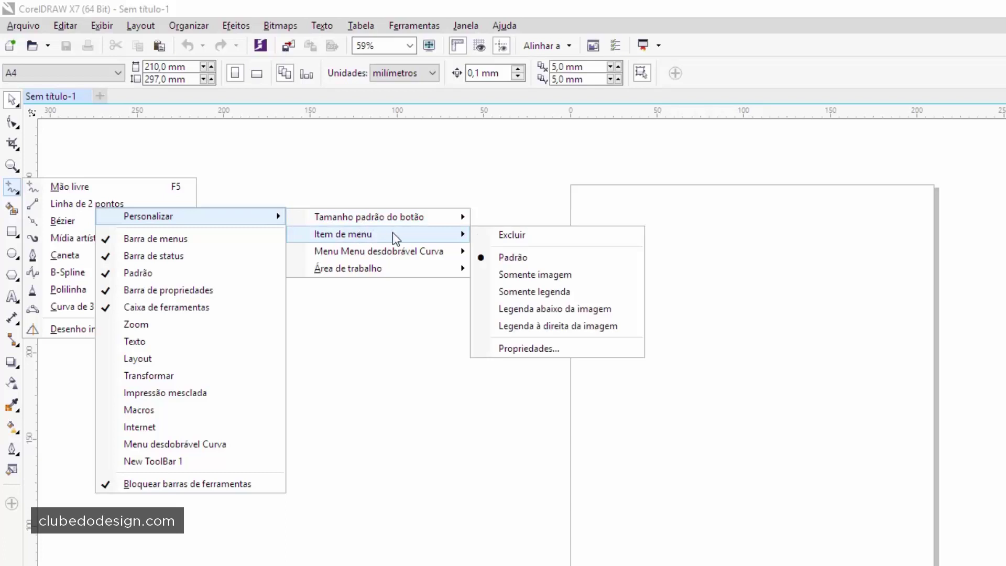
left_click(535, 347)
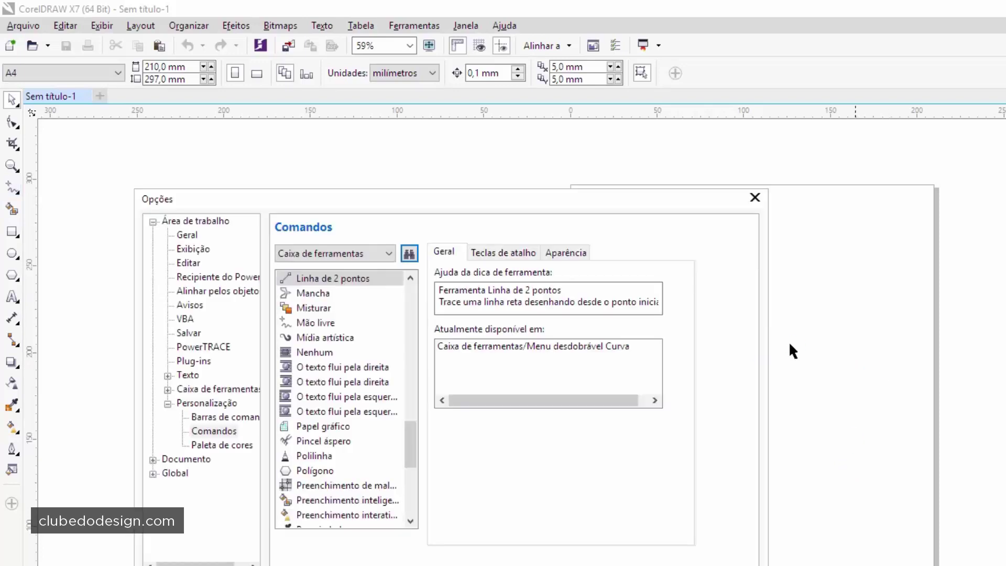
On Teclas de atalho, try Ctrl+Shift+L for Linha de 2 pontos and check conflicts.
left_click(505, 252)
left_click(502, 337)
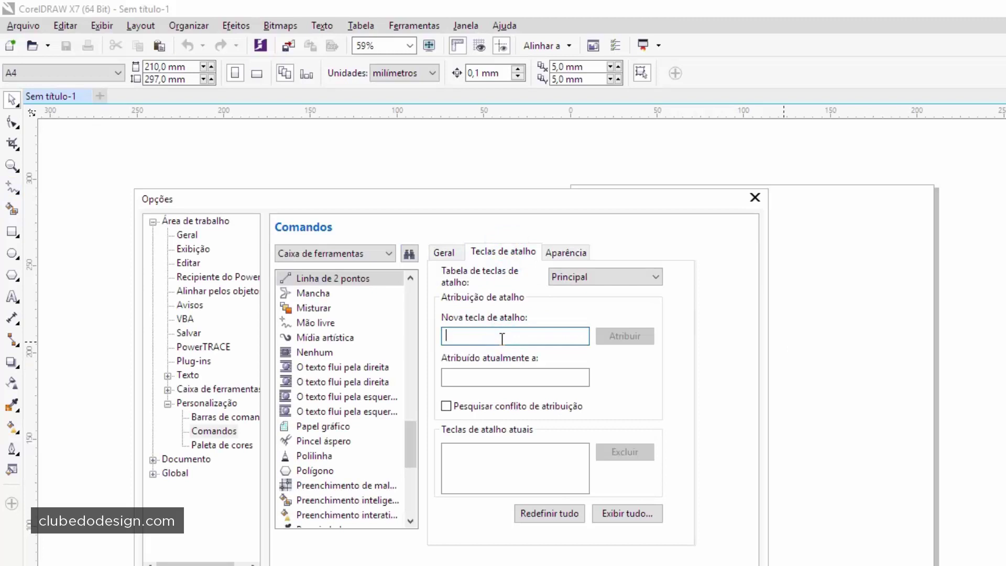
key("ctrl+shift+l")
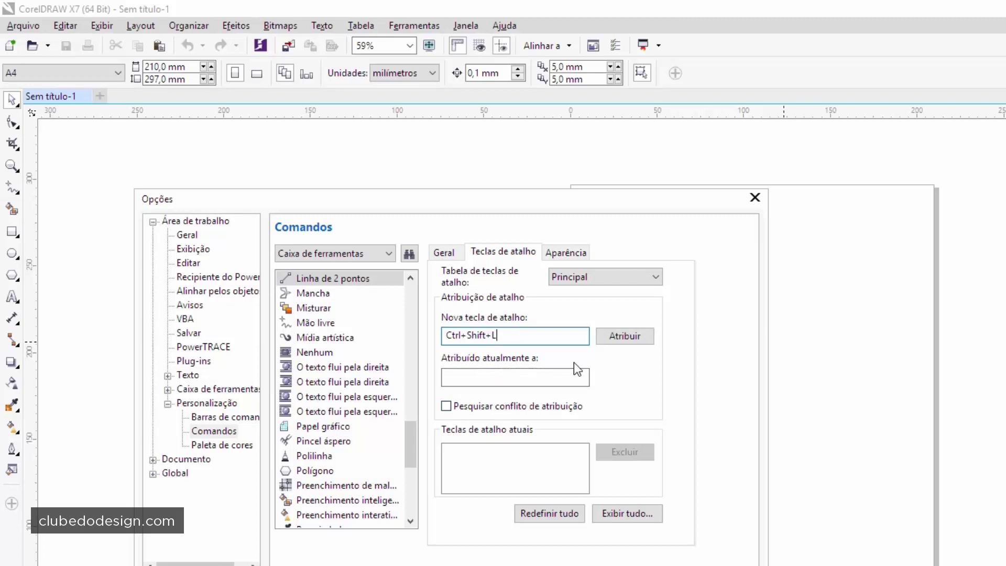
left_click(507, 406)
left_click(538, 377)
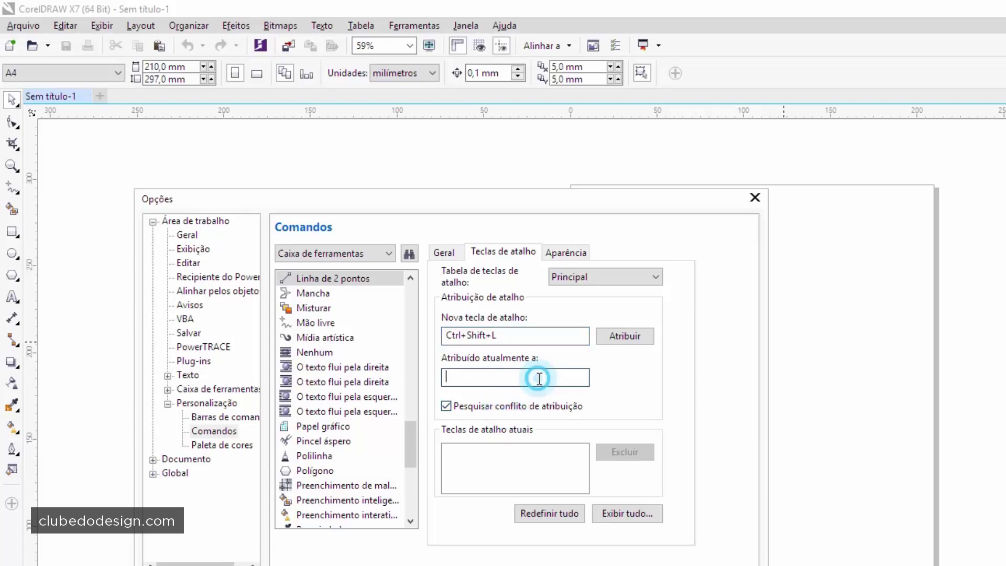
left_click(508, 336)
Clear the shortcut field, test Ctrl+A, then turn off conflict checking.
key("ctrl+a")
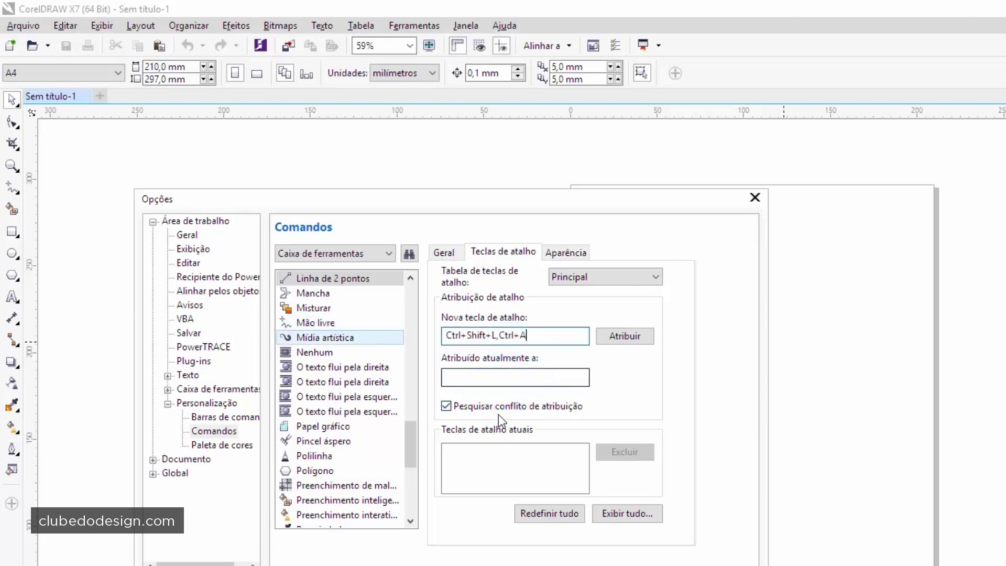
key("Delete")
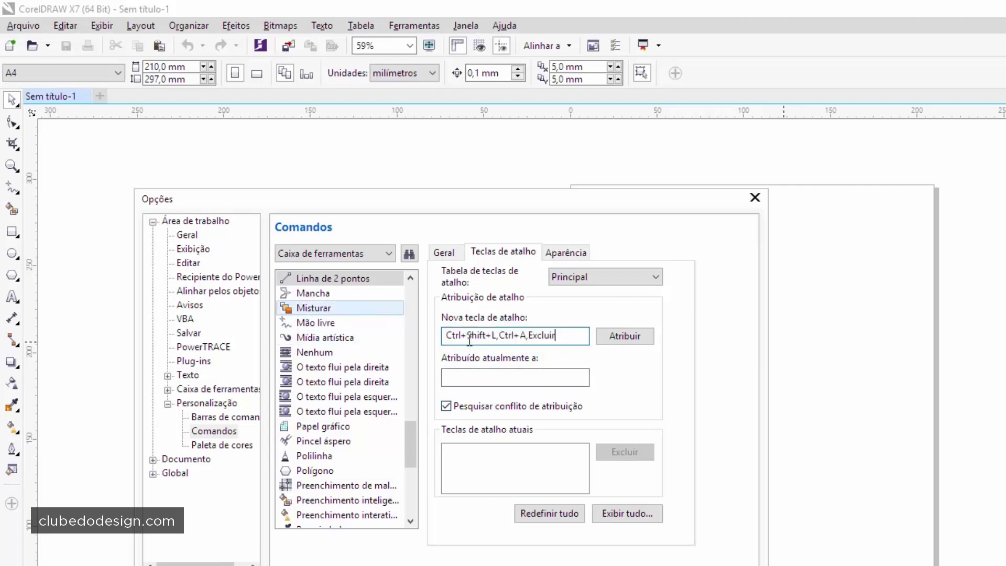
left_click(518, 335)
key("BackSpace")
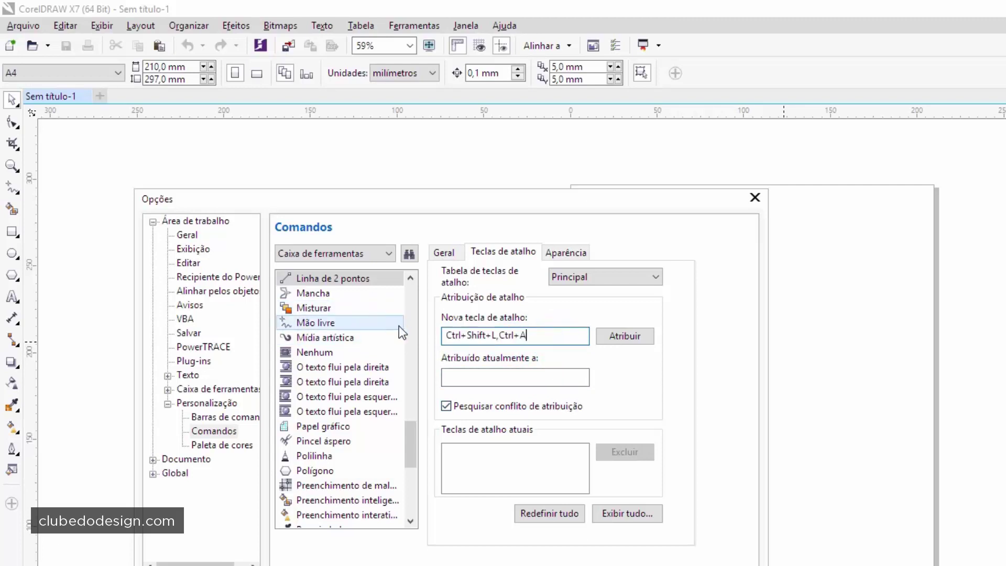
key("BackSpace")
key("BackSpace")
key("ctrl+a")
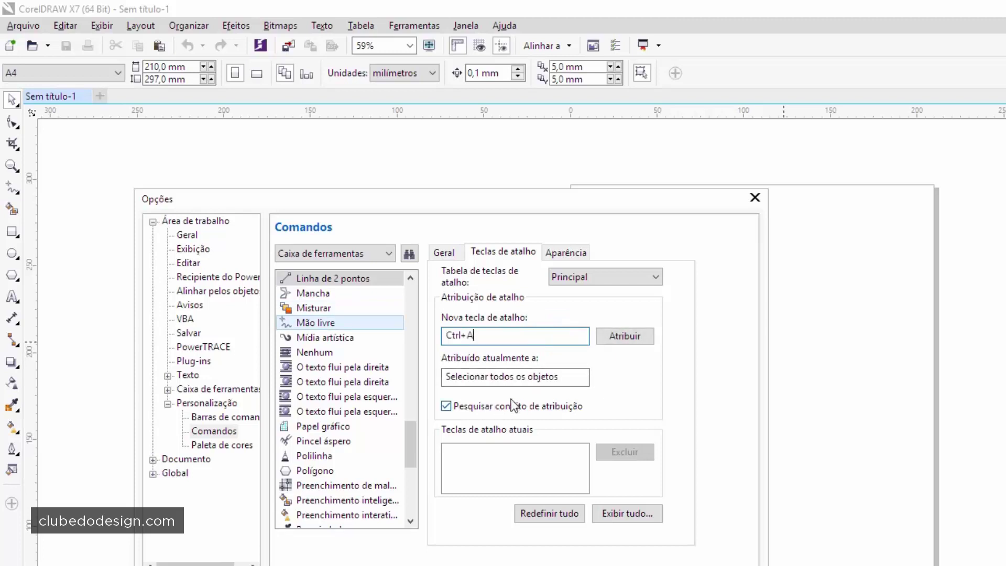
left_click(493, 406)
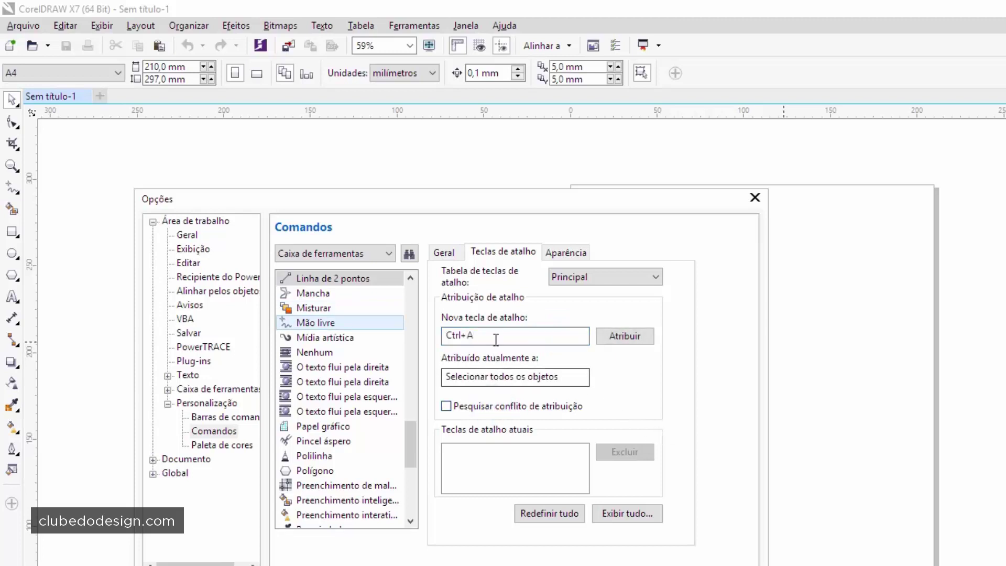
Test Ctrl+N with conflict checking on and jump to the conflicting Arquivo > Novo... command.
left_click_drag(574, 377, 427, 375)
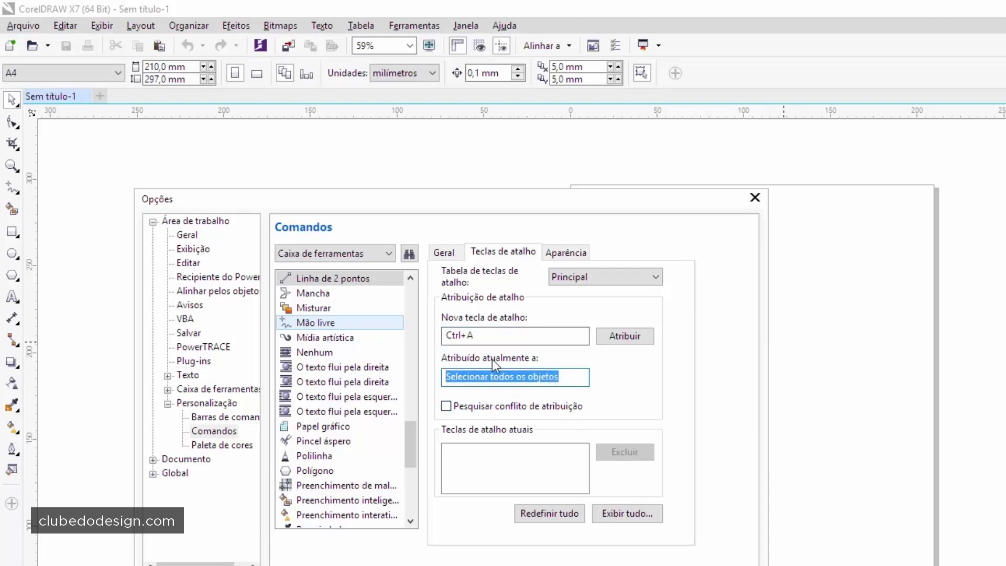
left_click_drag(498, 335, 425, 334)
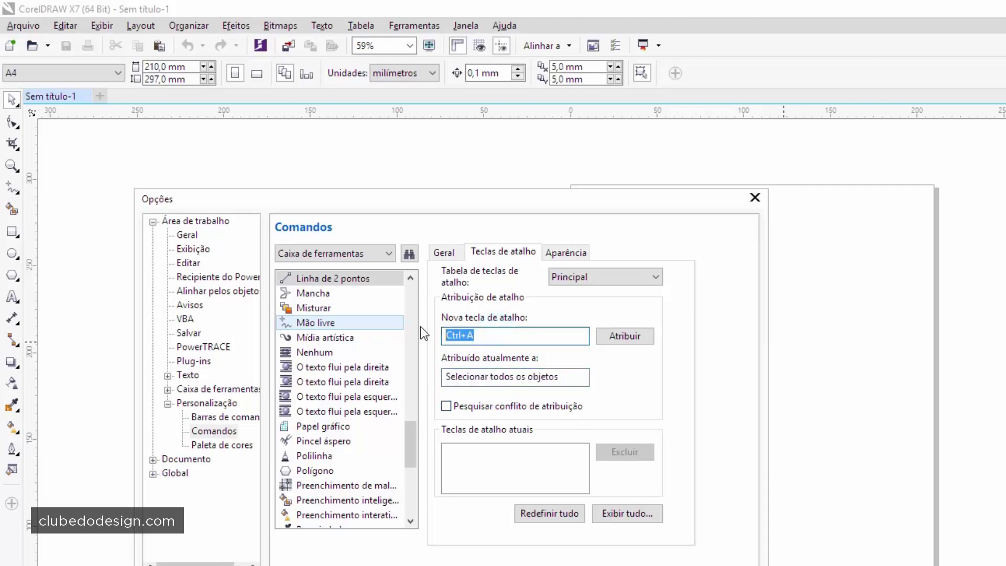
key("ctrl+n")
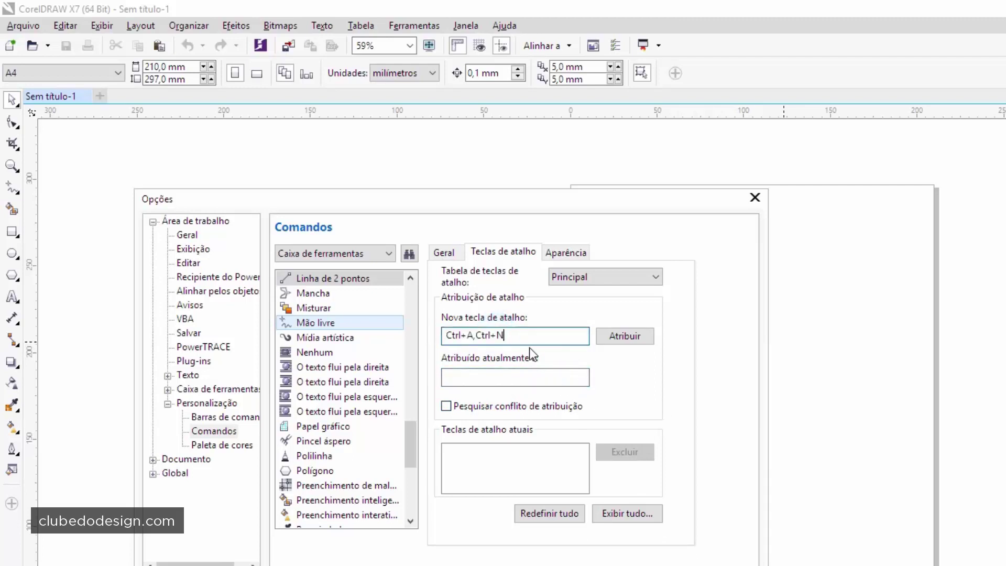
key("BackSpace")
key("BackSpace")
key("ctrl+n")
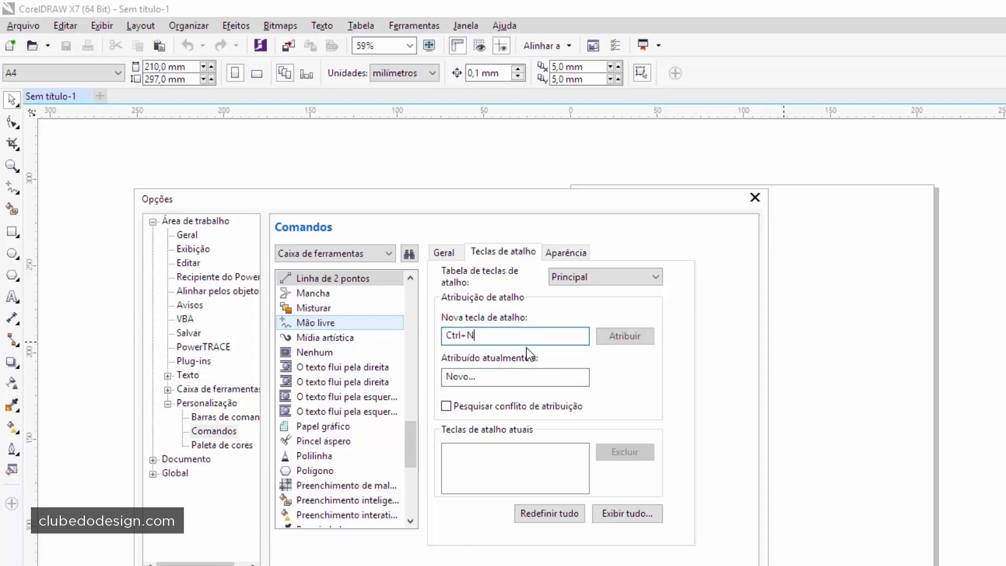
left_click(446, 406)
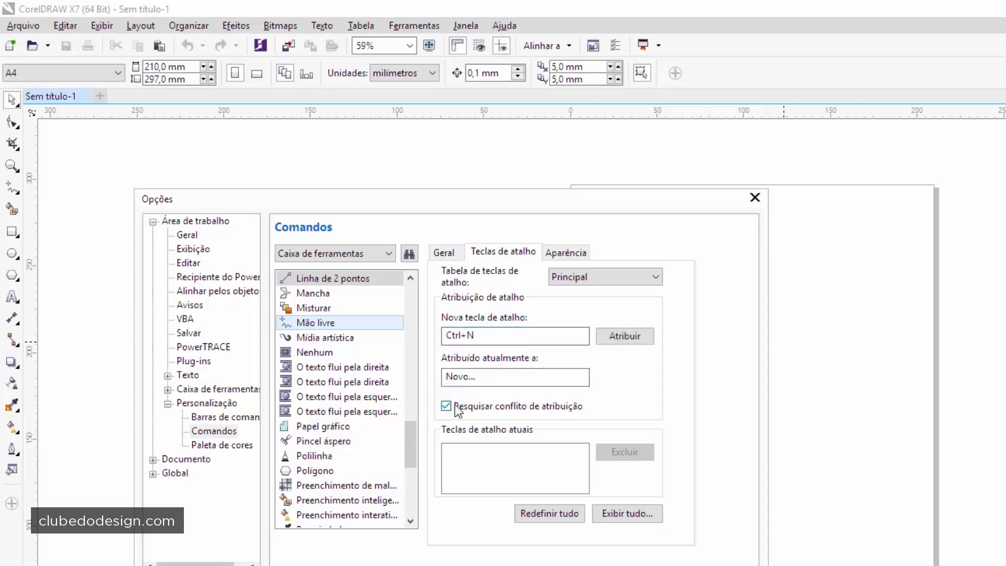
left_click(584, 375)
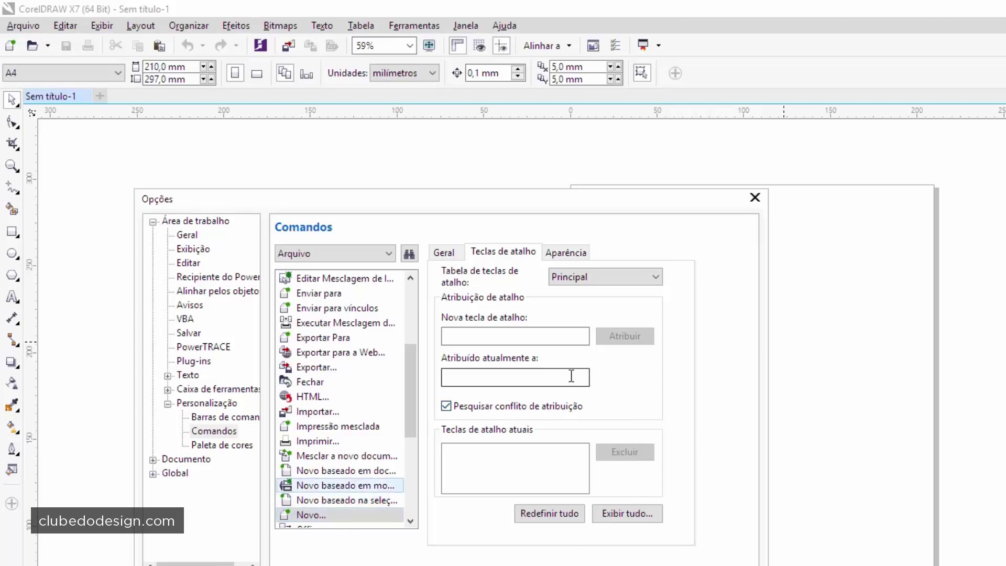
left_click(524, 336)
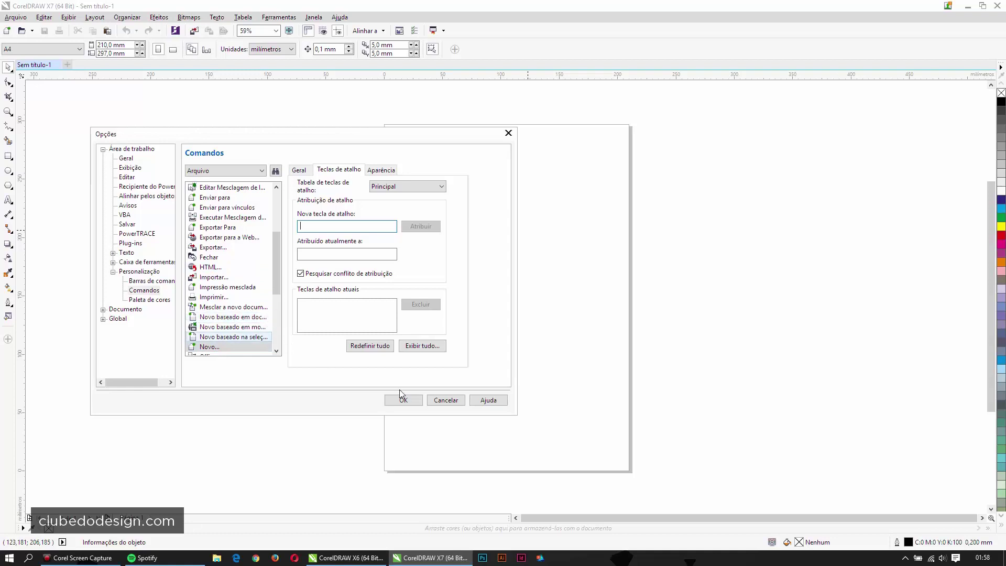
Cancel the Opções dialog without saving any shortcut changes.
left_click(450, 398)
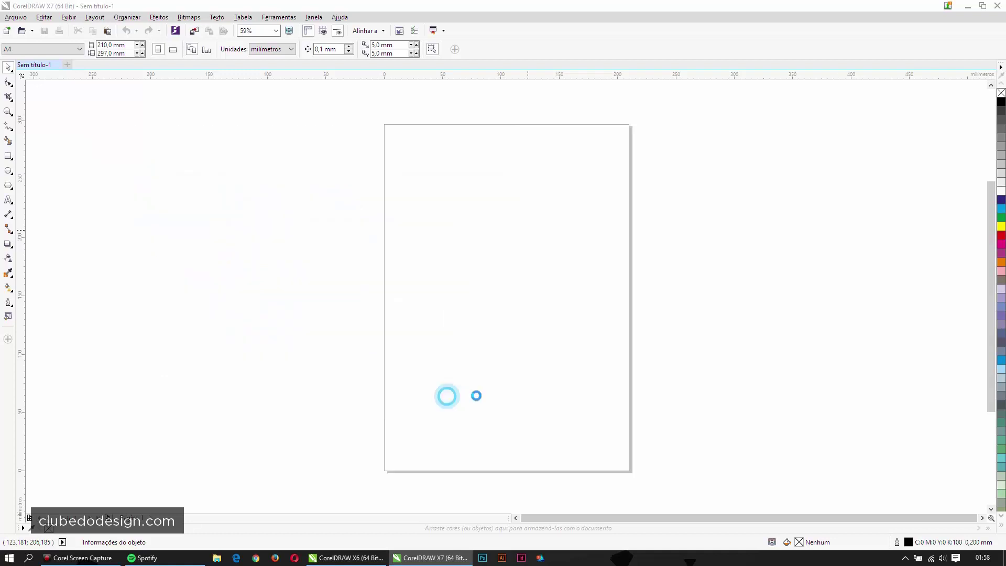